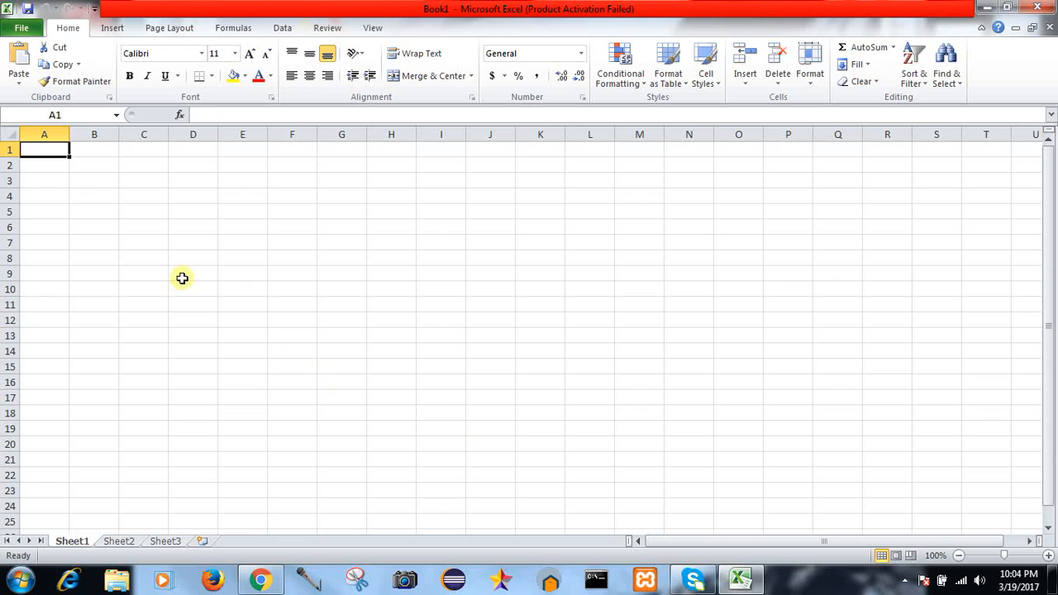
{"action": "double_click", "coordinate": [40, 151]}
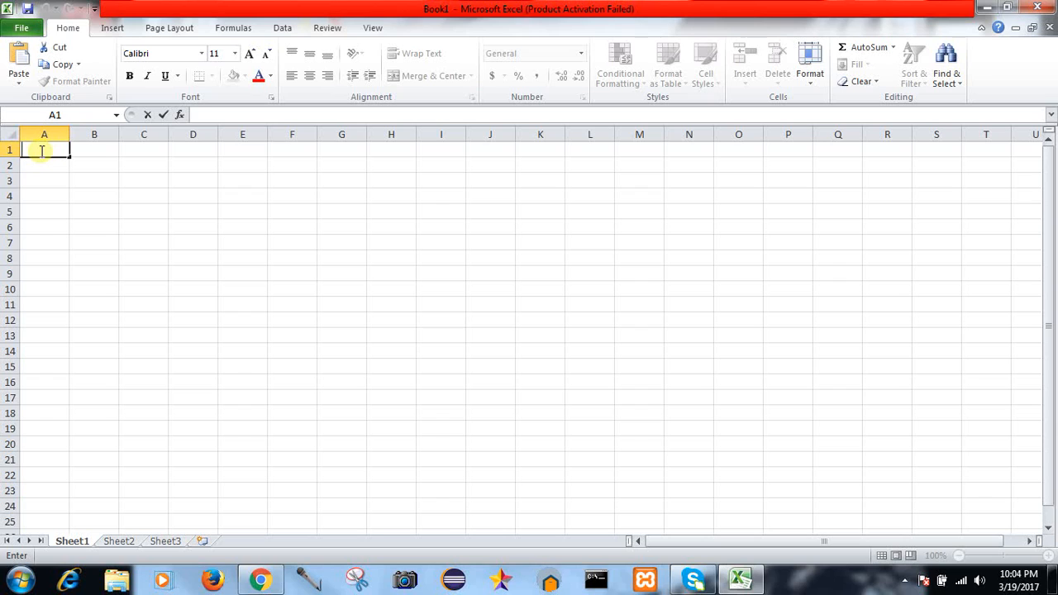
{"action": "type", "text": "0"}
{"action": "key", "text": "BackSpace"}
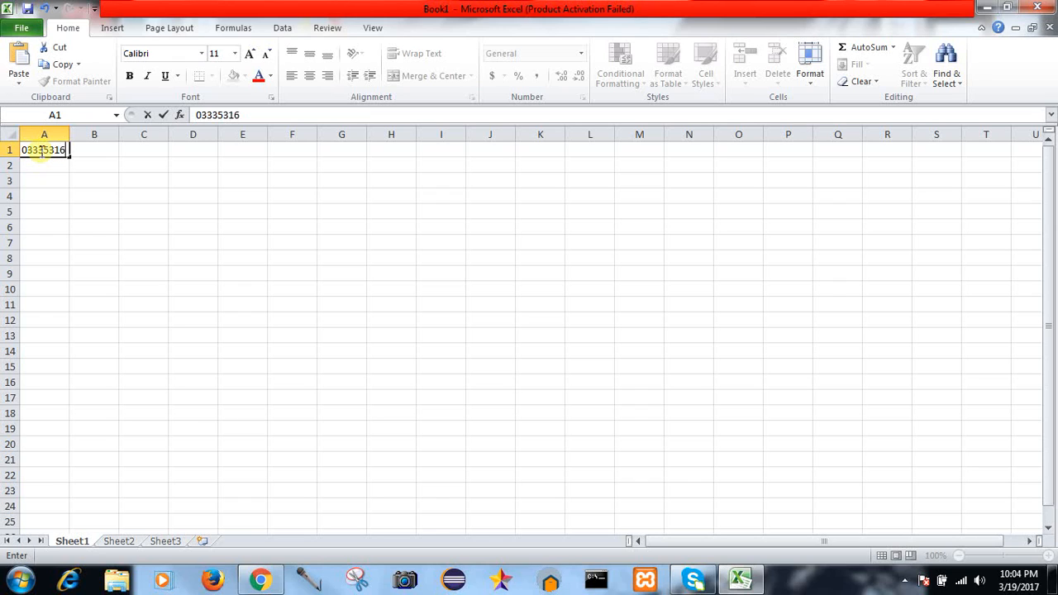
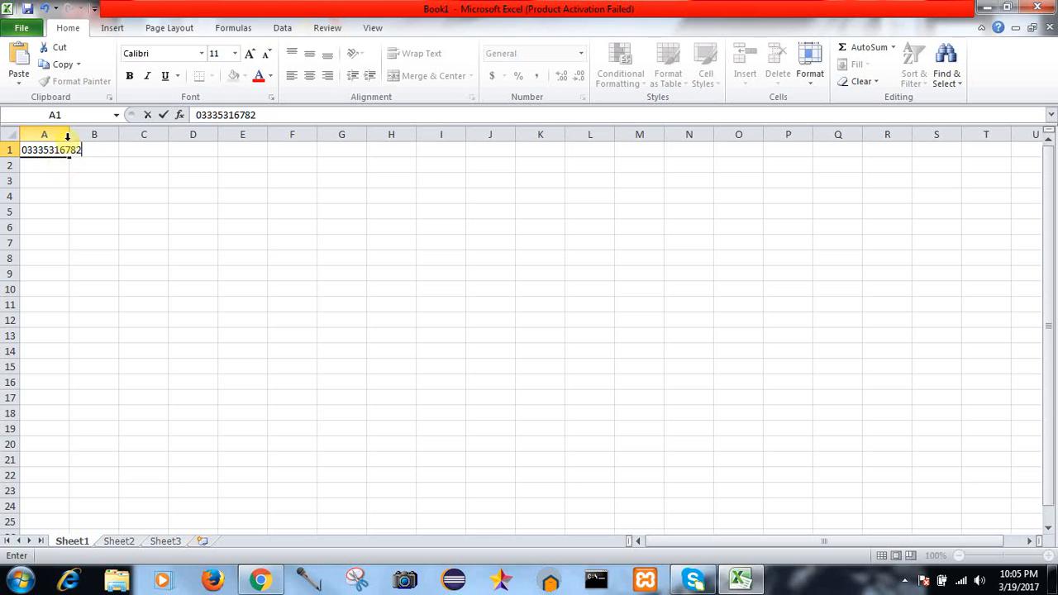
Step: Commit the number in A1, then inspect cell A1 and the width of column A
{"action": "left_click", "coordinate": [69, 130]}
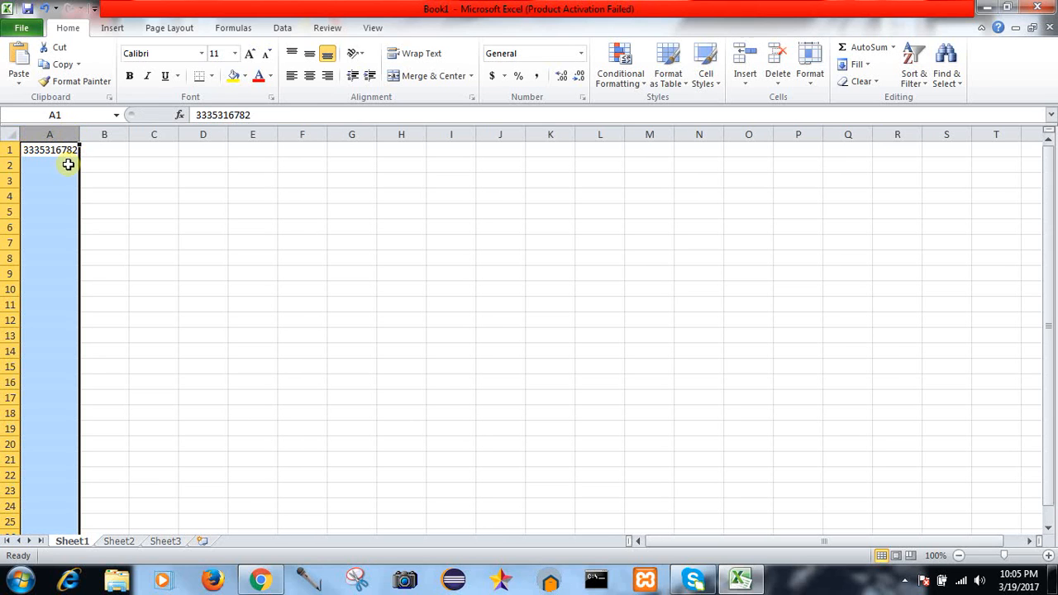
{"action": "left_click", "coordinate": [71, 163]}
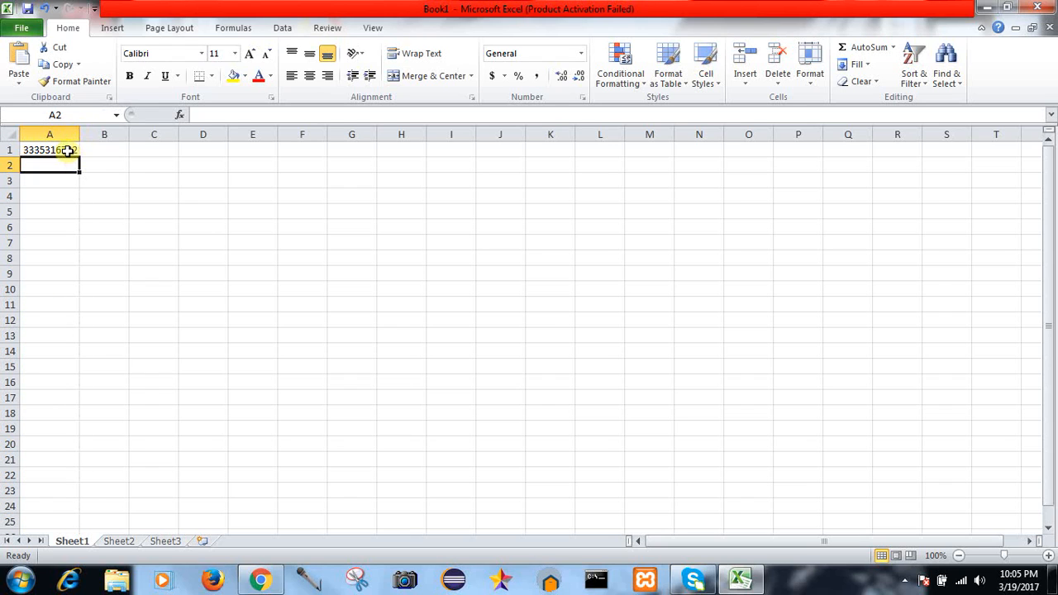
{"action": "left_click", "coordinate": [71, 148]}
{"action": "left_click", "coordinate": [78, 131]}
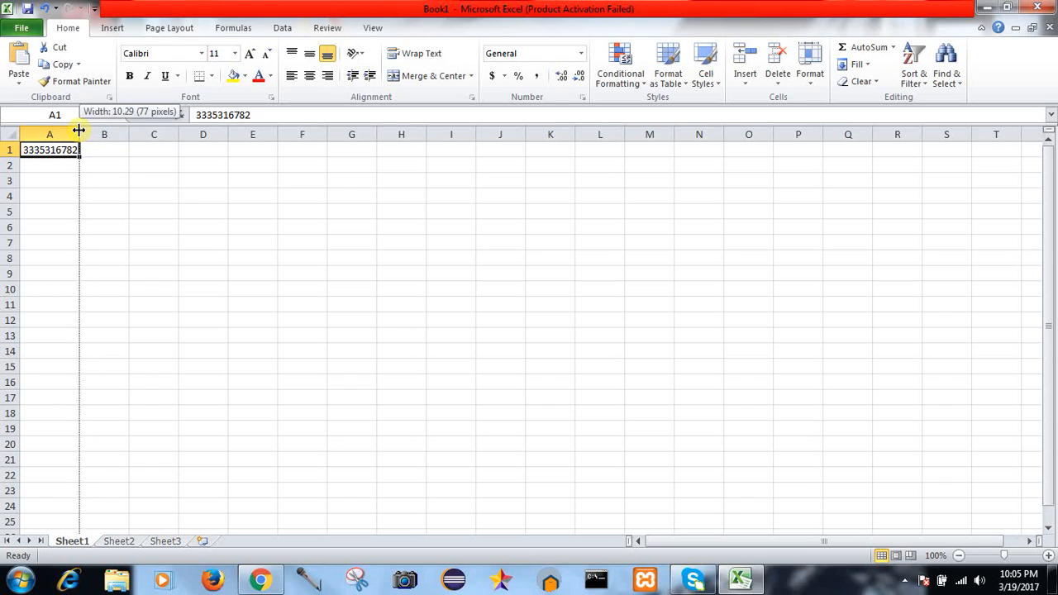
{"action": "left_click", "coordinate": [78, 130]}
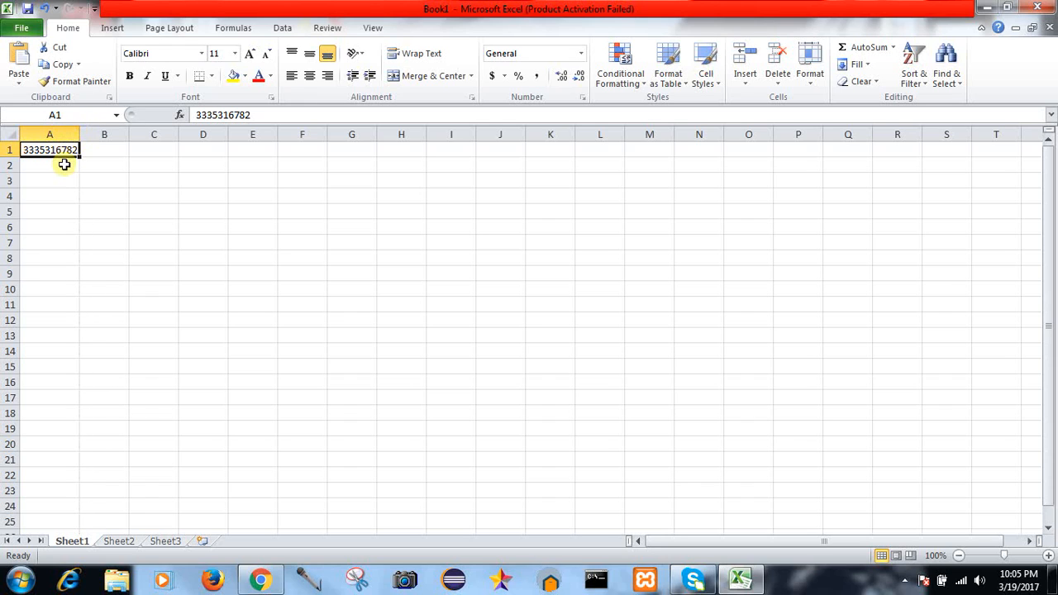
{"action": "left_click", "coordinate": [66, 164]}
{"action": "left_click", "coordinate": [64, 151]}
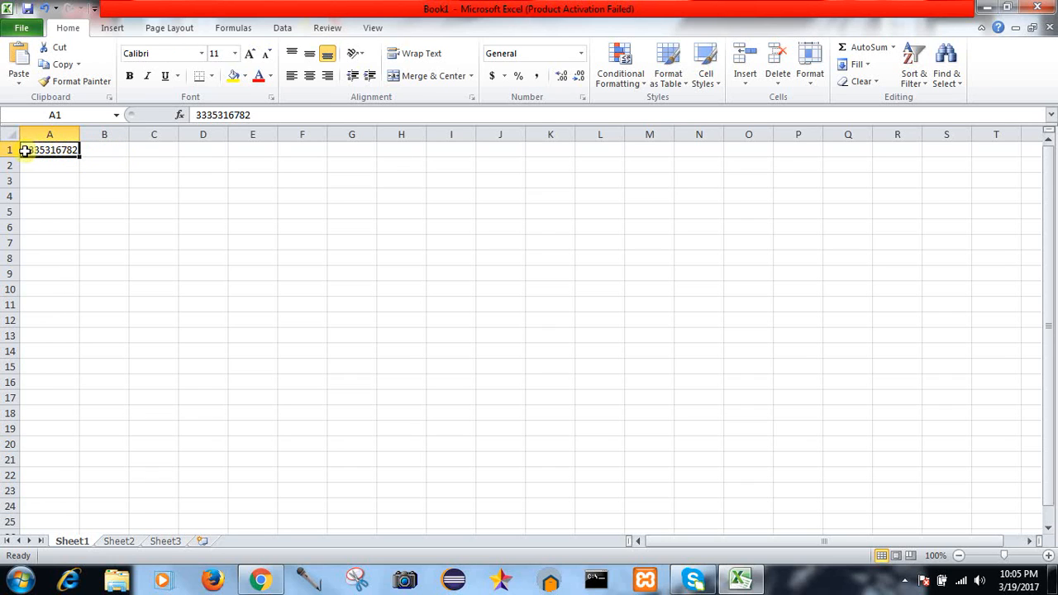
Step: Check A1's stored number in edit mode, then select all of column A
{"action": "double_click", "coordinate": [24, 149]}
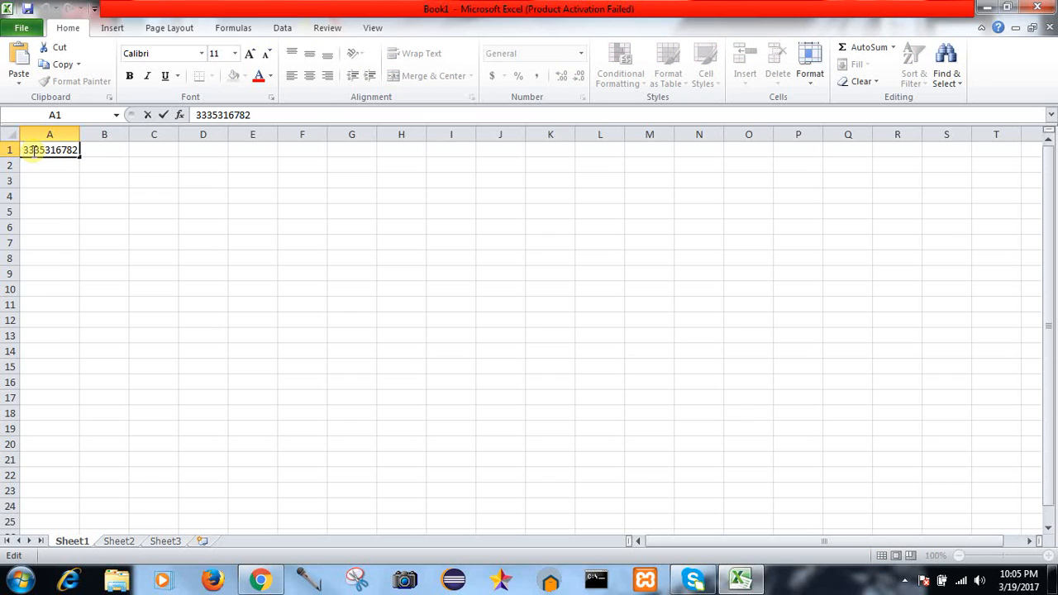
{"action": "double_click", "coordinate": [33, 150]}
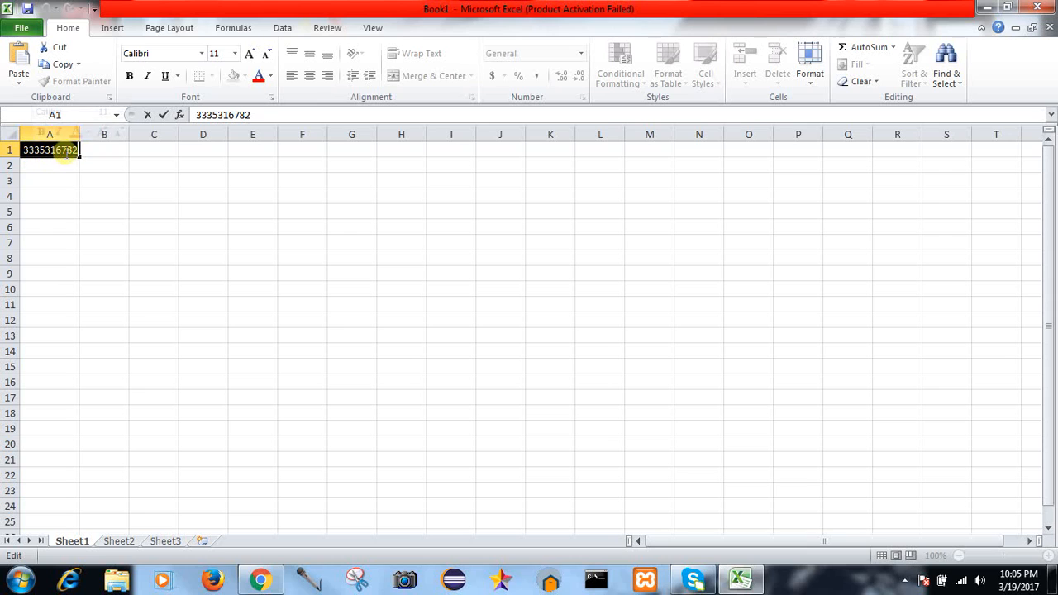
{"action": "left_click", "coordinate": [69, 196]}
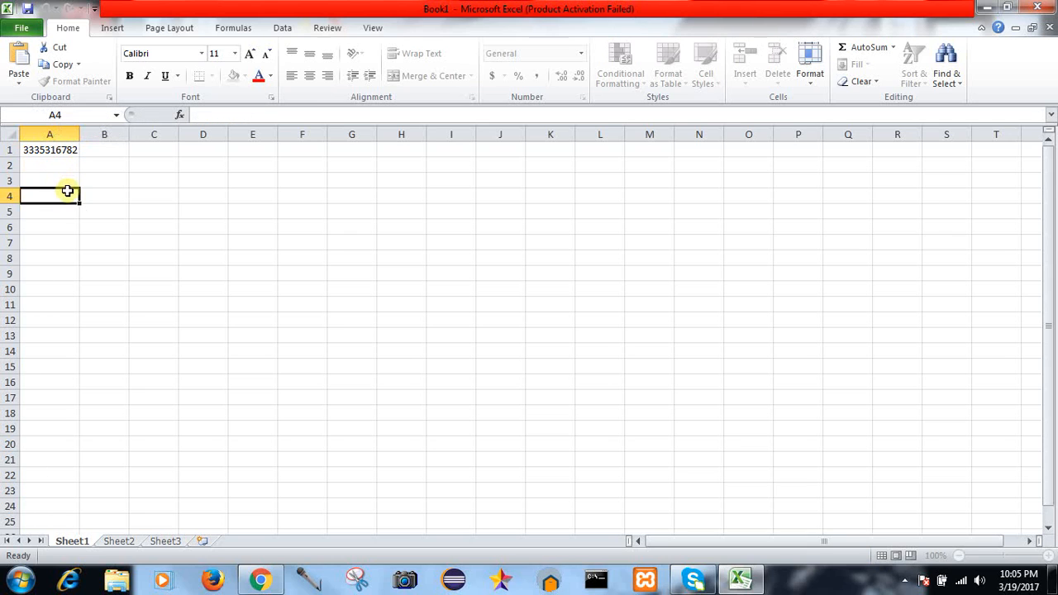
{"action": "left_click", "coordinate": [64, 129]}
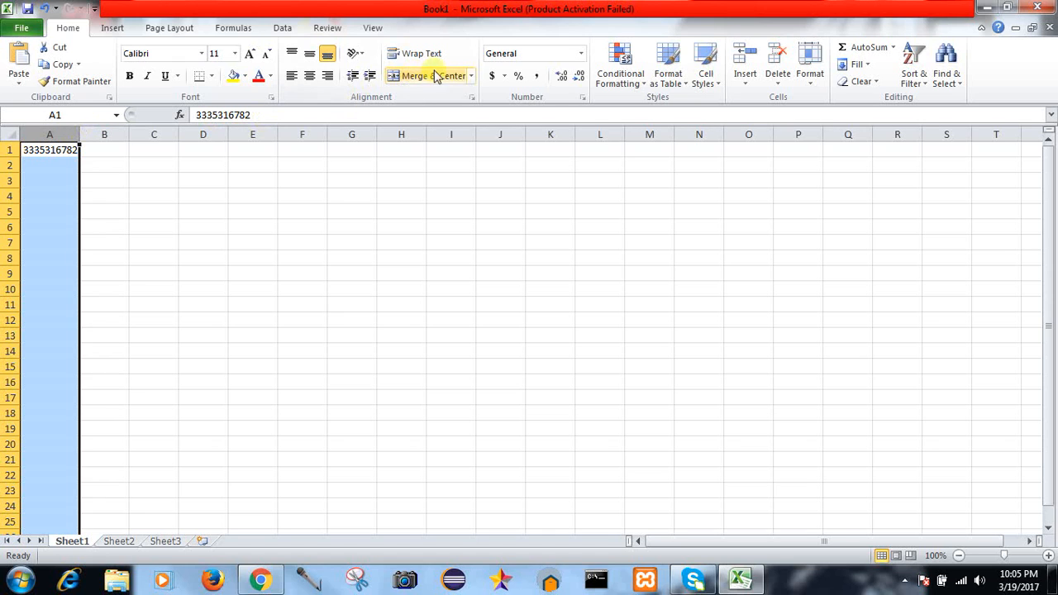
Step: Apply the Text number format to column A, then reopen A1 for editing
{"action": "left_click", "coordinate": [581, 53]}
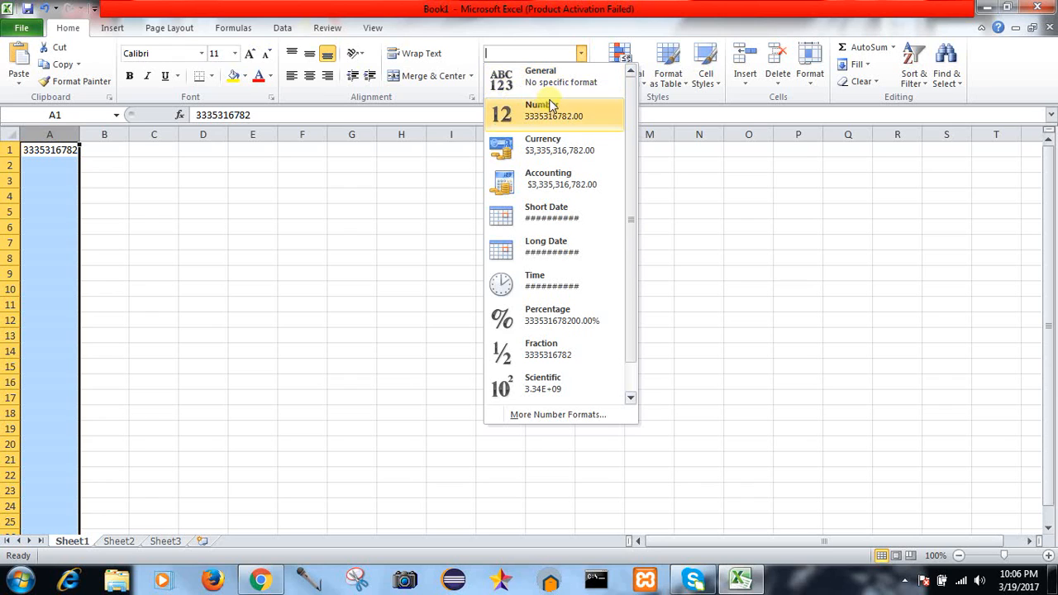
{"action": "scroll", "coordinate": [628, 382], "scroll_direction": "down", "scroll_amount": 1}
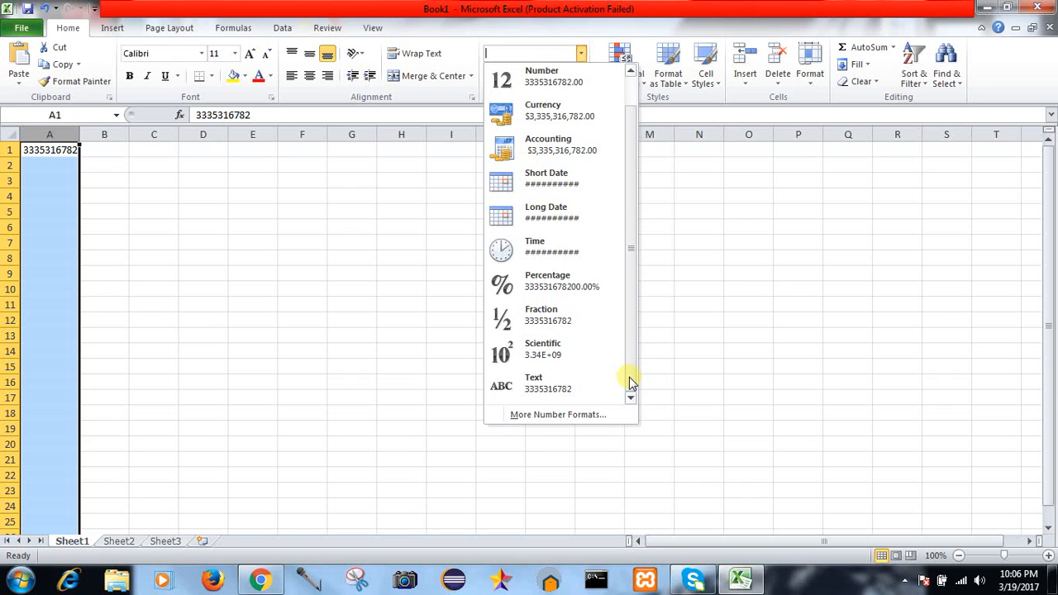
{"action": "left_click", "coordinate": [565, 388]}
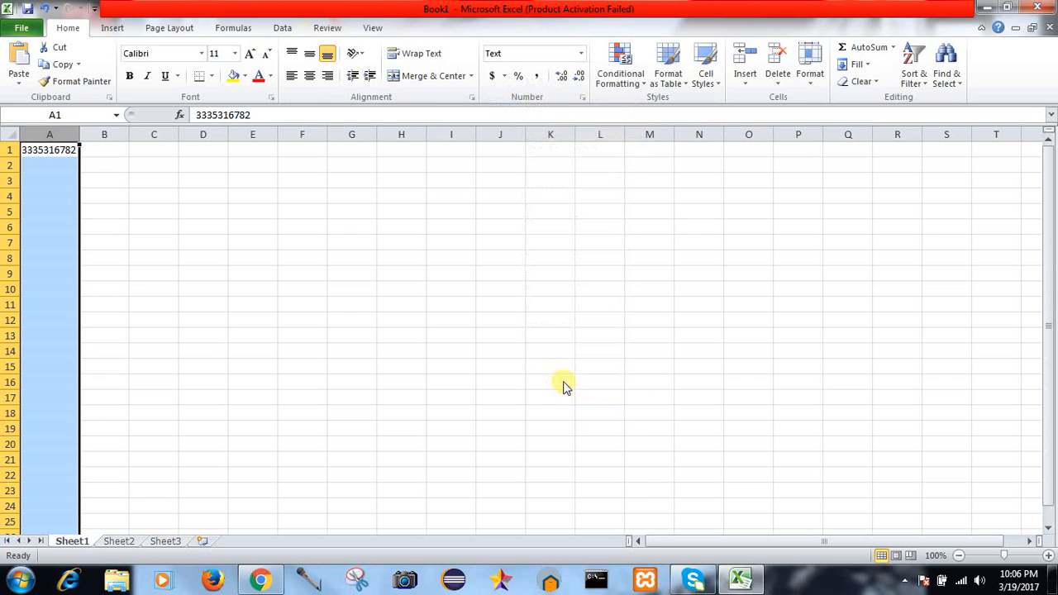
{"action": "left_click", "coordinate": [26, 149]}
{"action": "double_click", "coordinate": [26, 150]}
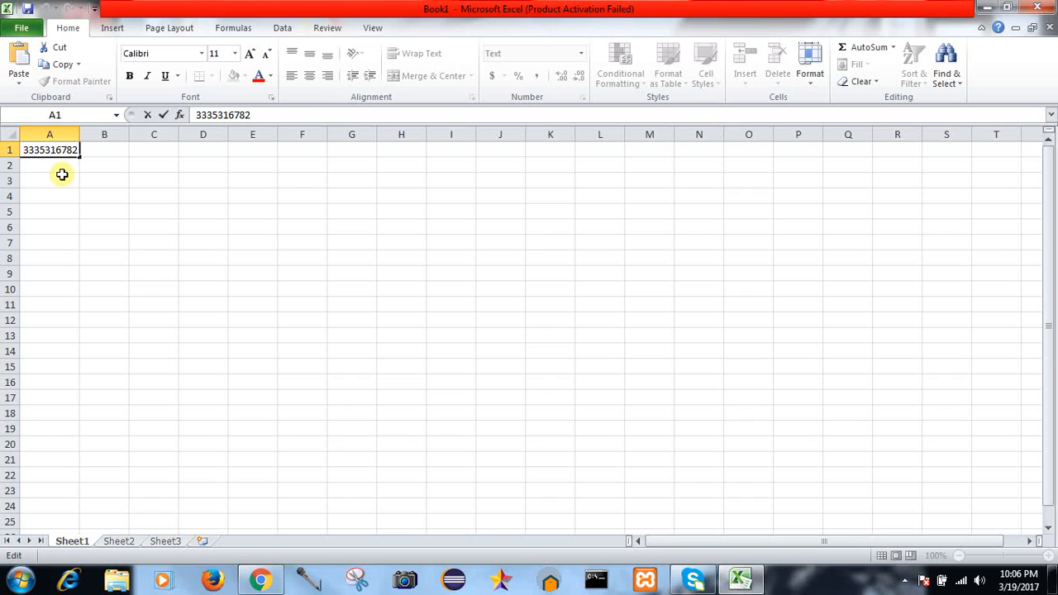
Step: Add the leading 0 back to the phone number in A1 and commit it
{"action": "type", "text": "0"}
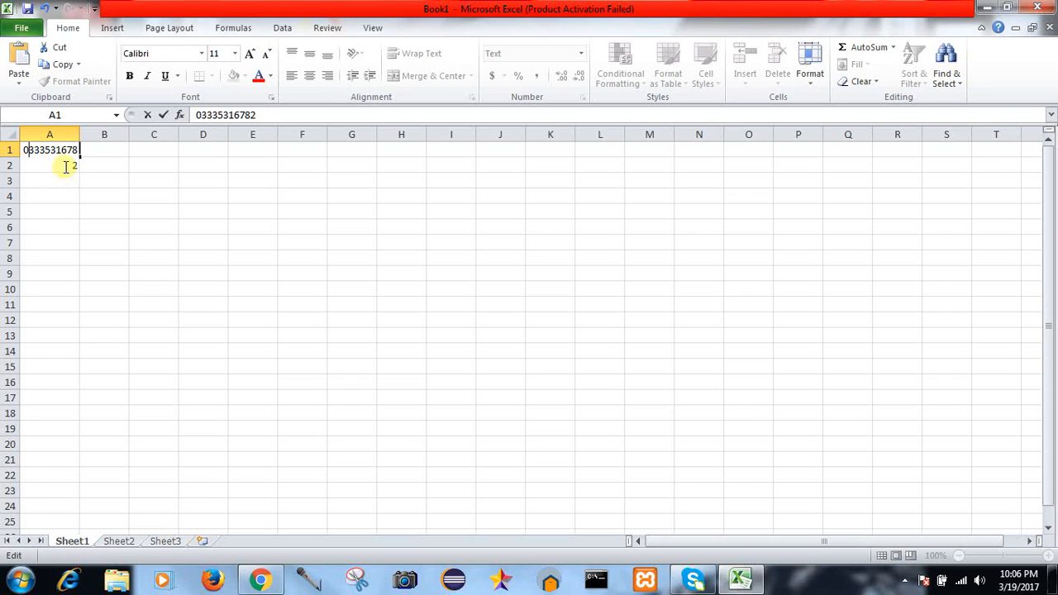
{"action": "left_click", "coordinate": [78, 132]}
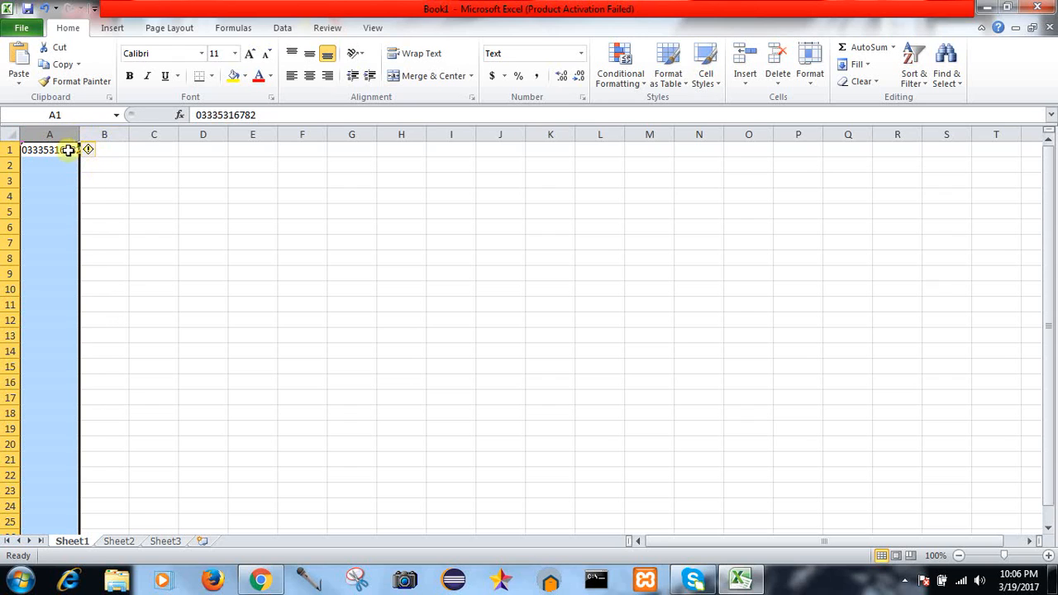
{"action": "left_click", "coordinate": [68, 150]}
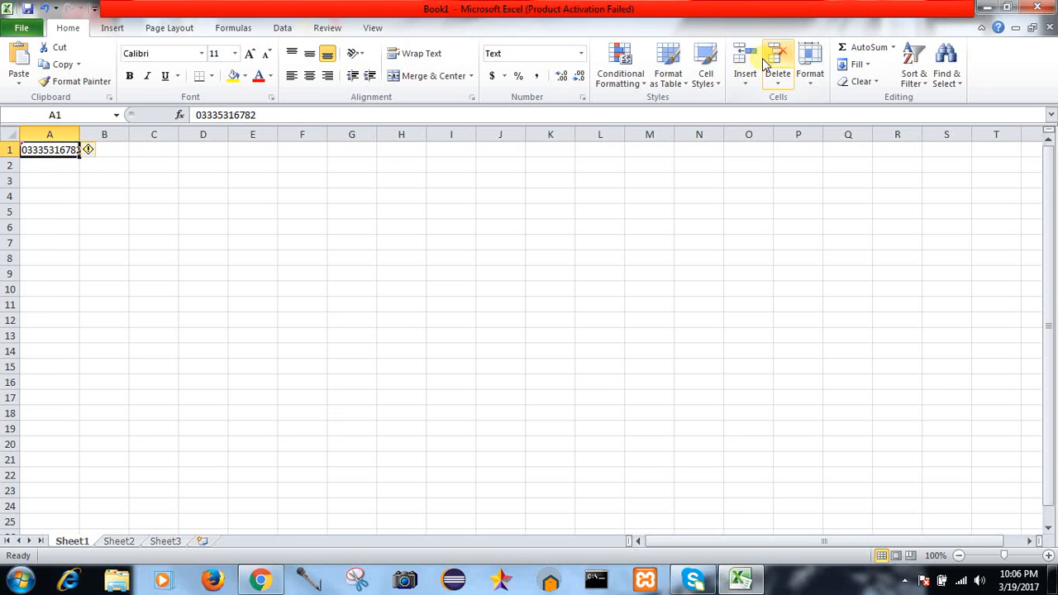
Step: Look at Data Validation on the Data tab and the Insert tab, then return to Home
{"action": "left_click", "coordinate": [280, 29]}
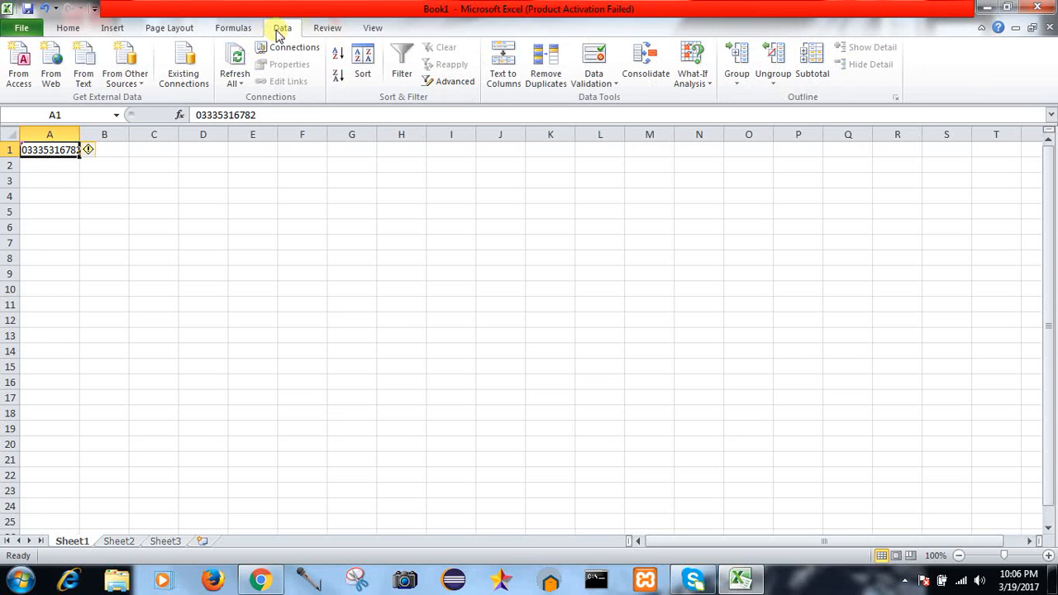
{"action": "left_click", "coordinate": [615, 86]}
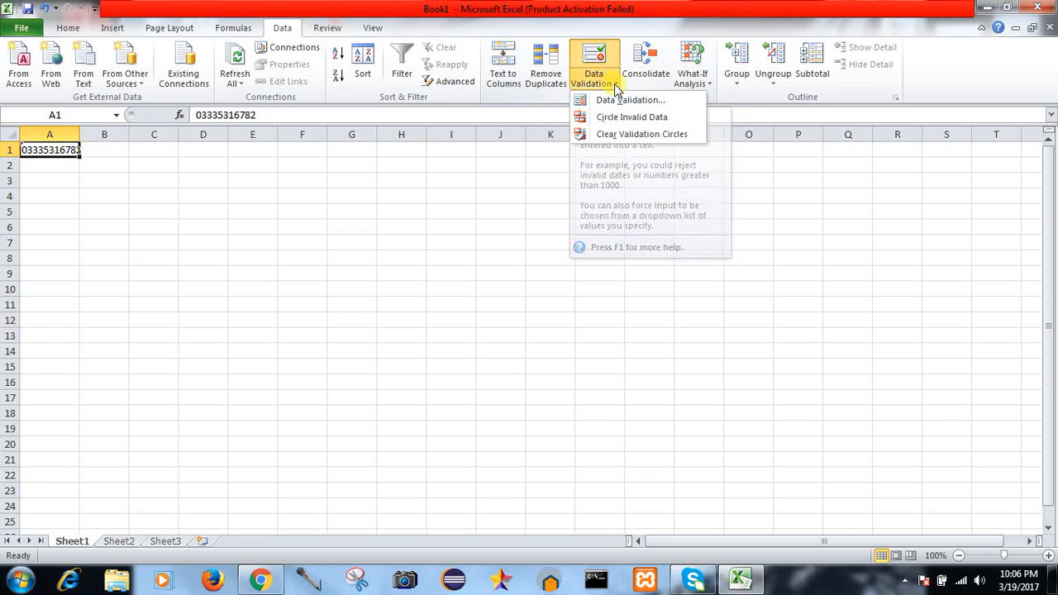
{"action": "left_click", "coordinate": [615, 86]}
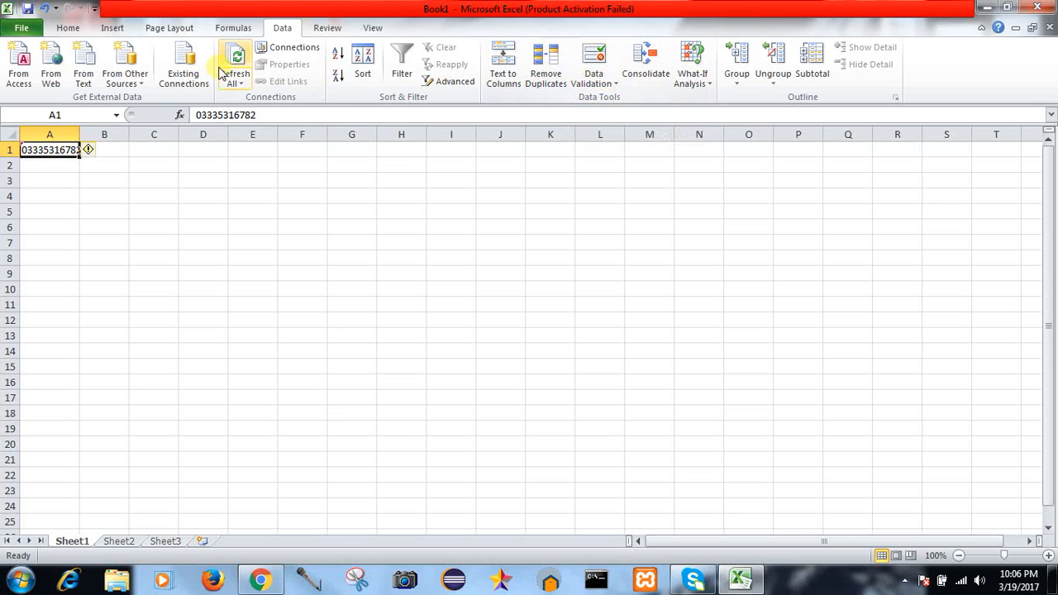
{"action": "left_click", "coordinate": [123, 31]}
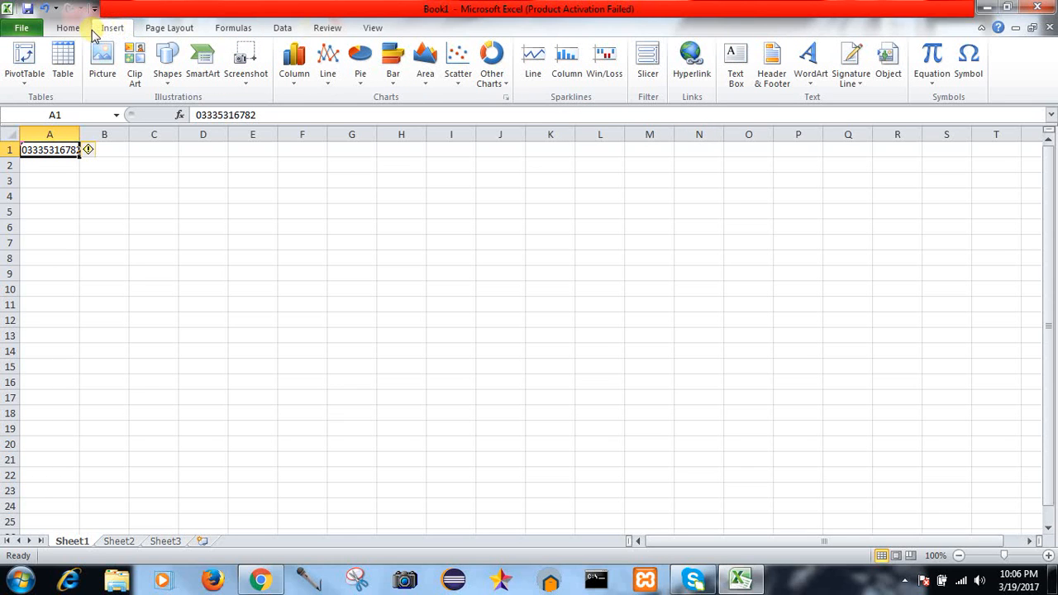
{"action": "left_click", "coordinate": [66, 29]}
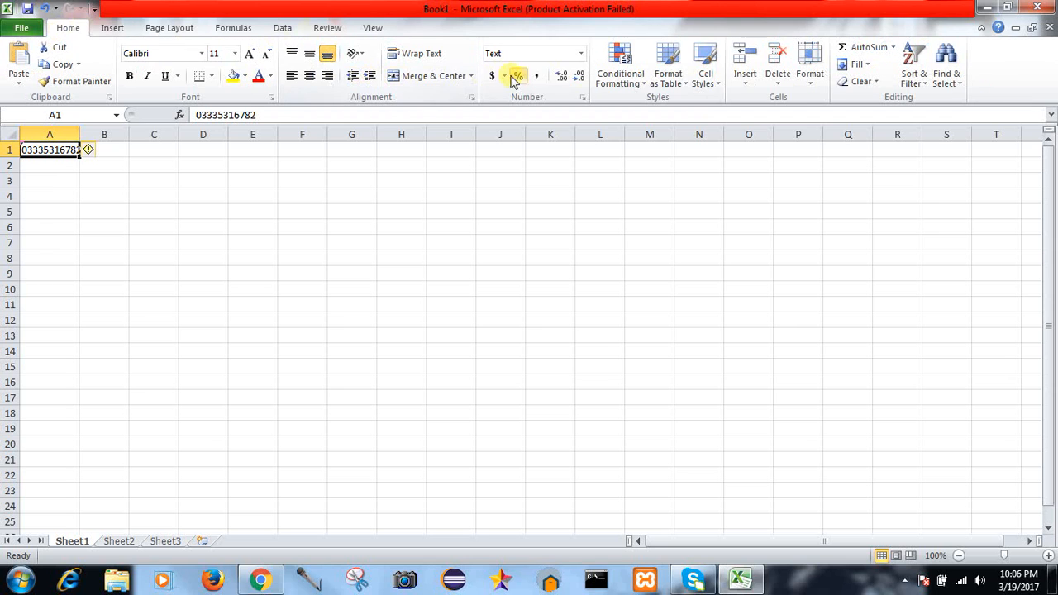
Step: AutoFit column A's width and ignore the number-stored-as-text error on A1
{"action": "left_click", "coordinate": [807, 87]}
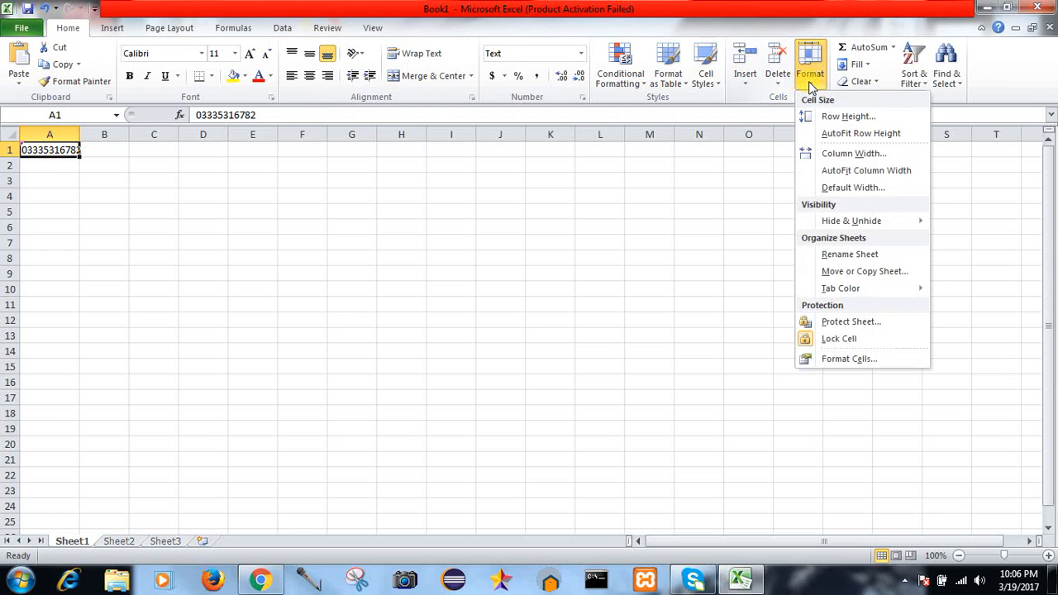
{"action": "left_click", "coordinate": [842, 173]}
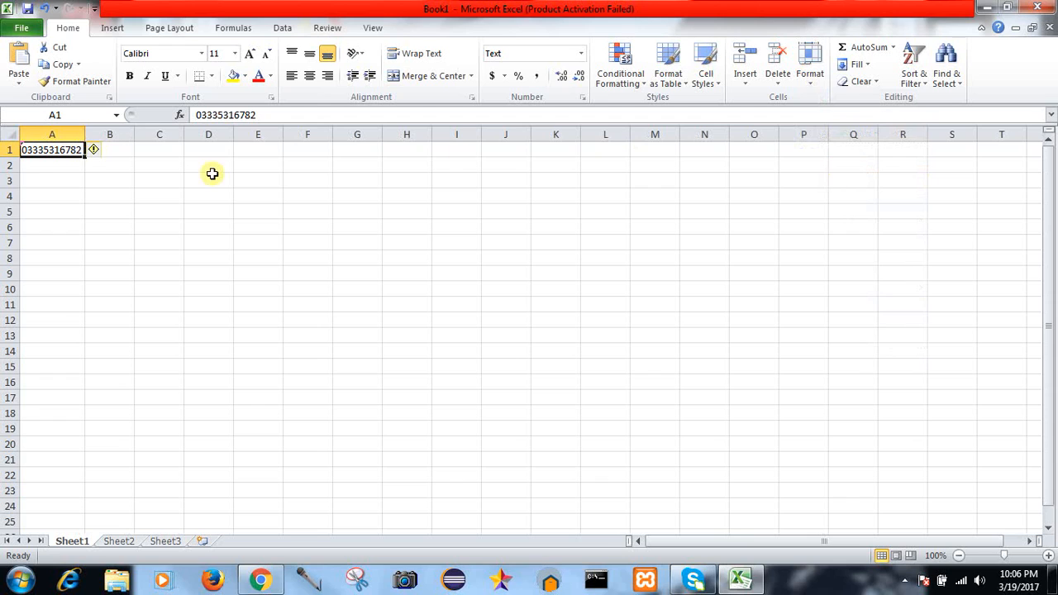
{"action": "mouse_move", "coordinate": [103, 154]}
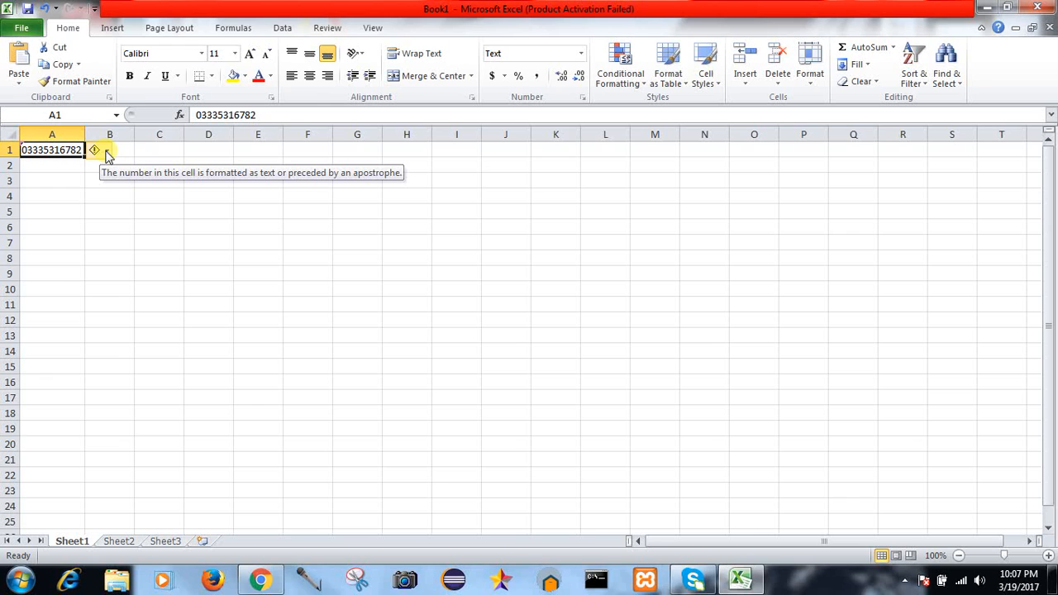
{"action": "left_click", "coordinate": [108, 153]}
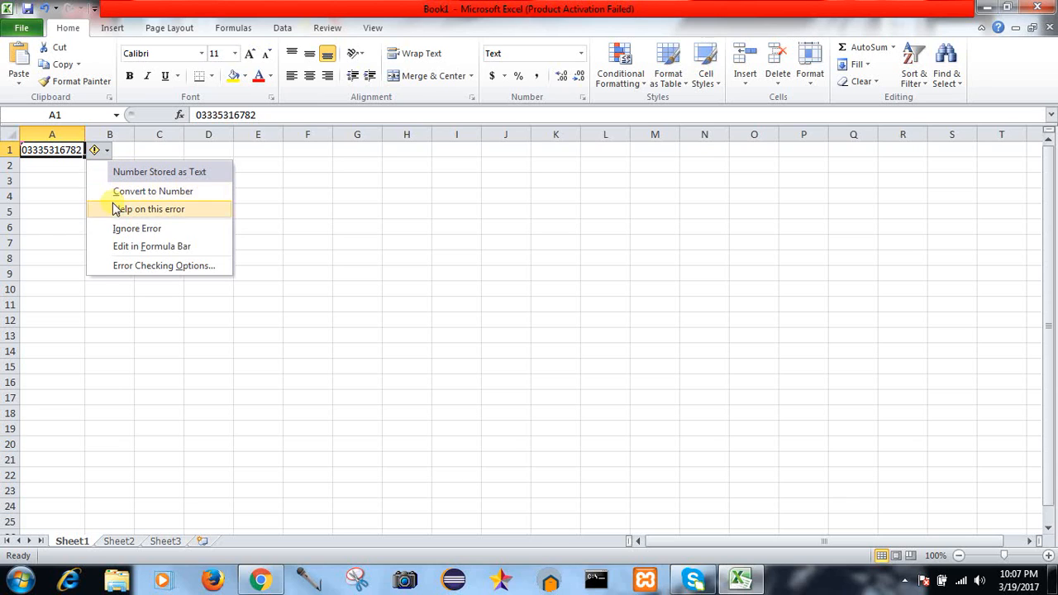
{"action": "left_click", "coordinate": [123, 230]}
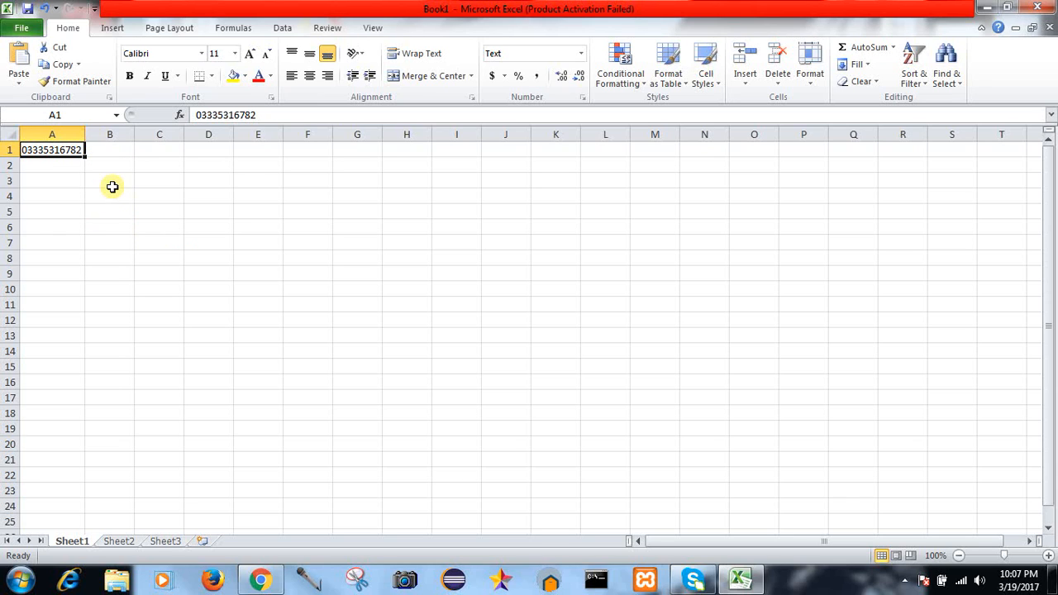
{"action": "double_click", "coordinate": [44, 150]}
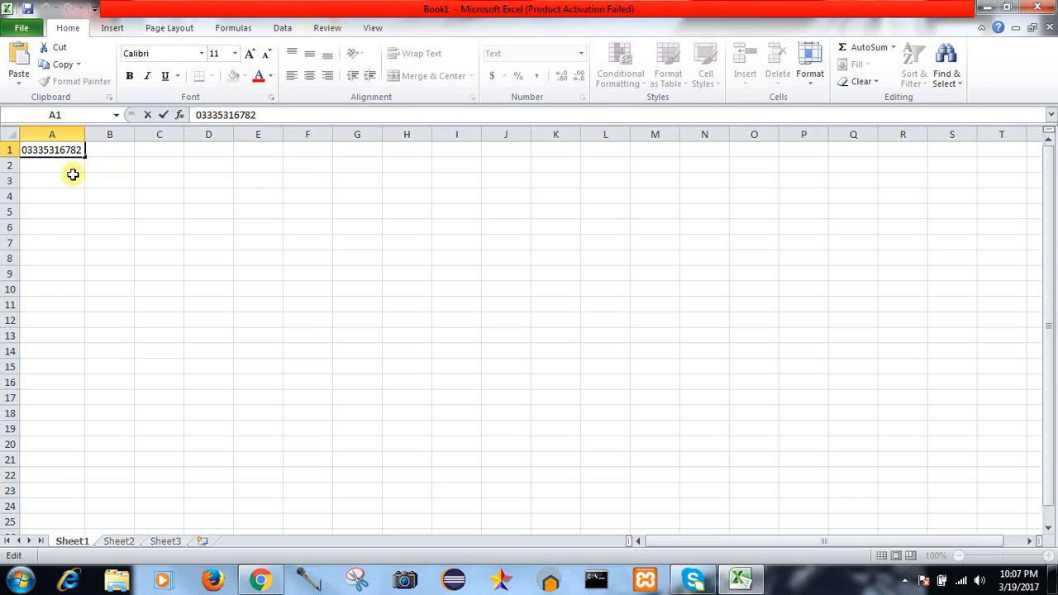
{"action": "key", "text": "Left"}
{"action": "key", "text": "Left"}
{"action": "key", "text": "Left"}
{"action": "key", "text": "Left"}
{"action": "key", "text": "Left"}
{"action": "key", "text": "Left"}
{"action": "key", "text": "Left"}
{"action": "type", "text": "-"}
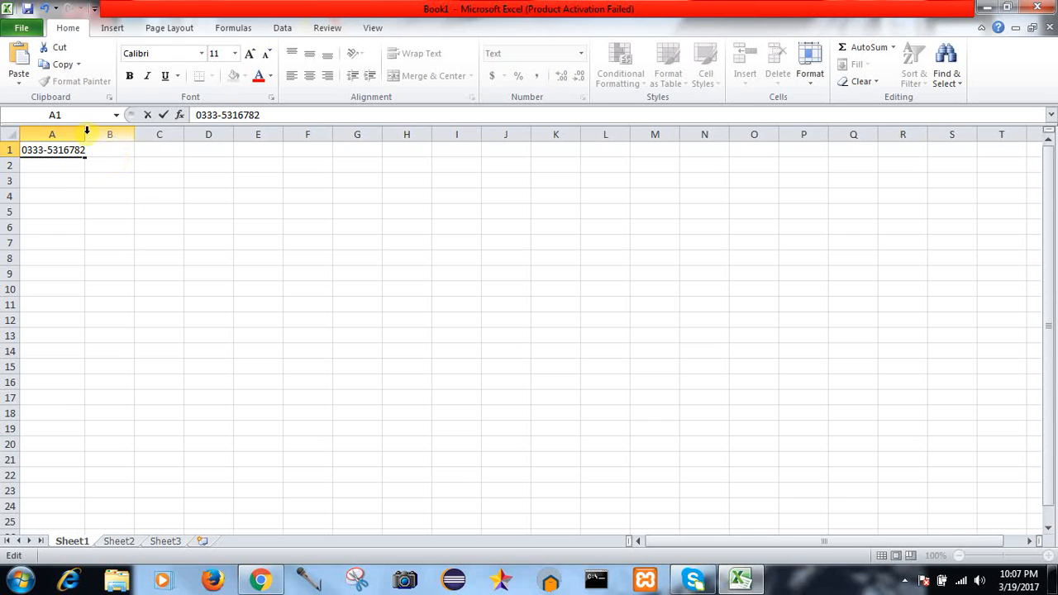
{"action": "left_click", "coordinate": [83, 159]}
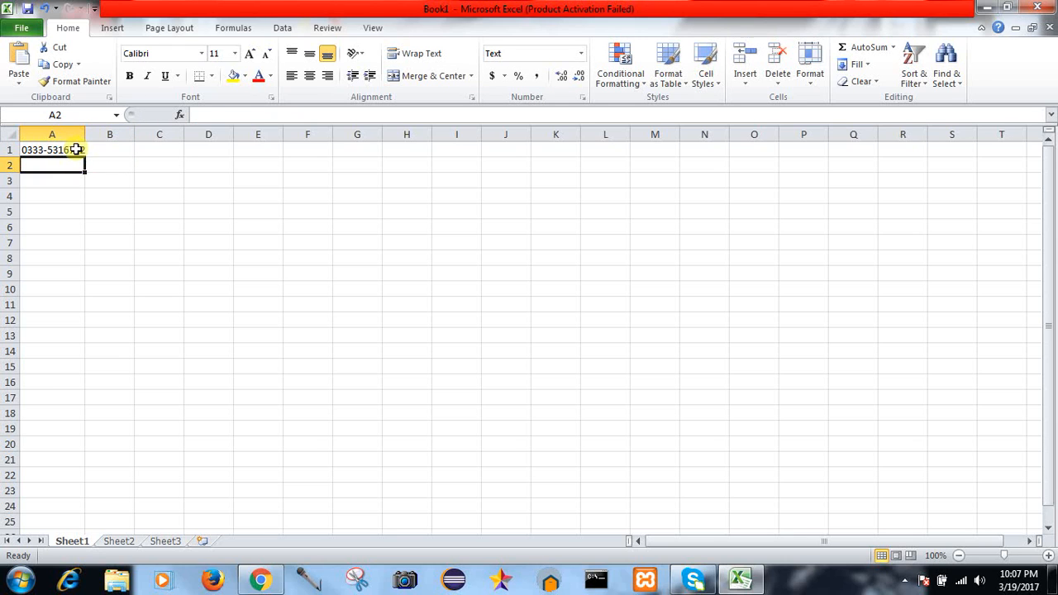
{"action": "left_click", "coordinate": [78, 151]}
{"action": "left_click", "coordinate": [810, 74]}
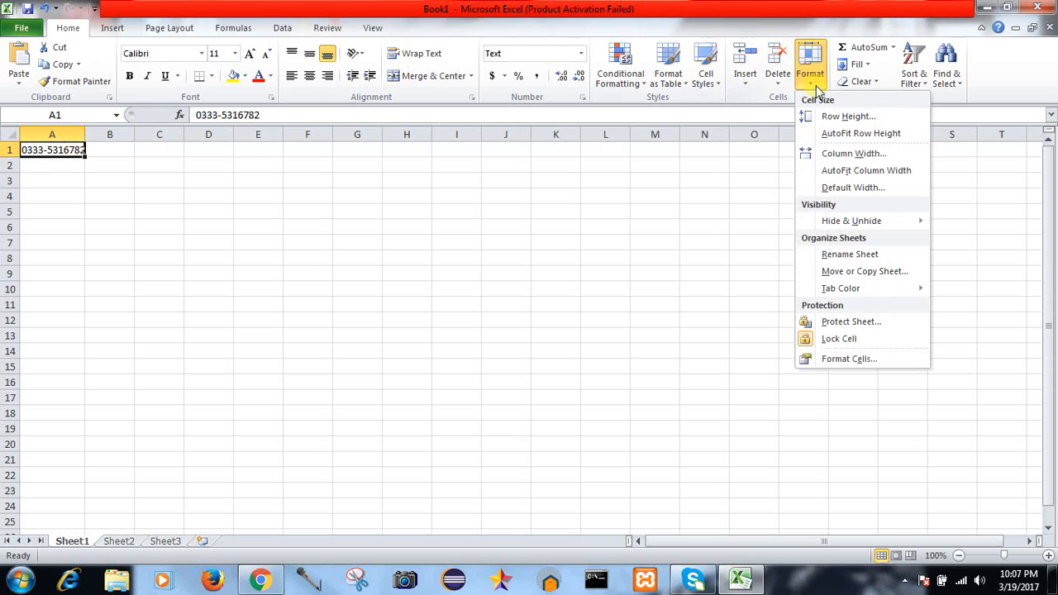
{"action": "left_click", "coordinate": [840, 172]}
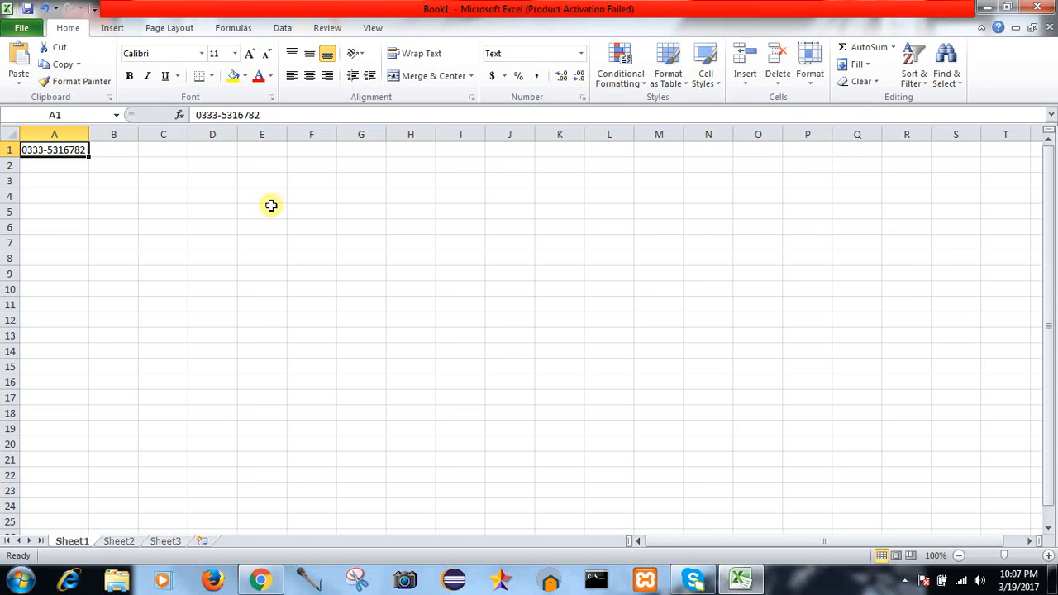
{"action": "left_click", "coordinate": [61, 134]}
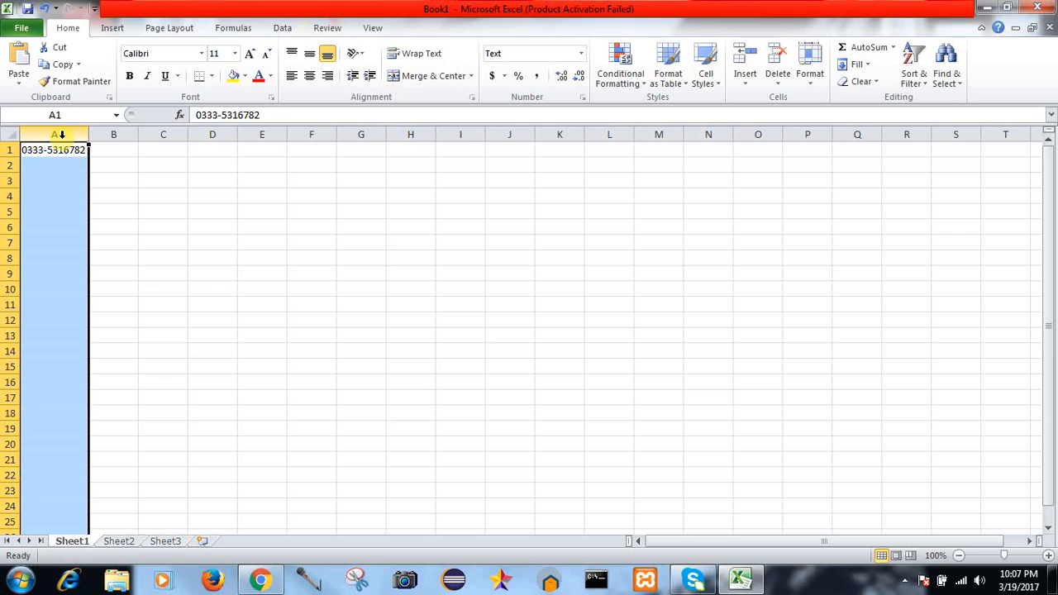
{"action": "left_click", "coordinate": [81, 150]}
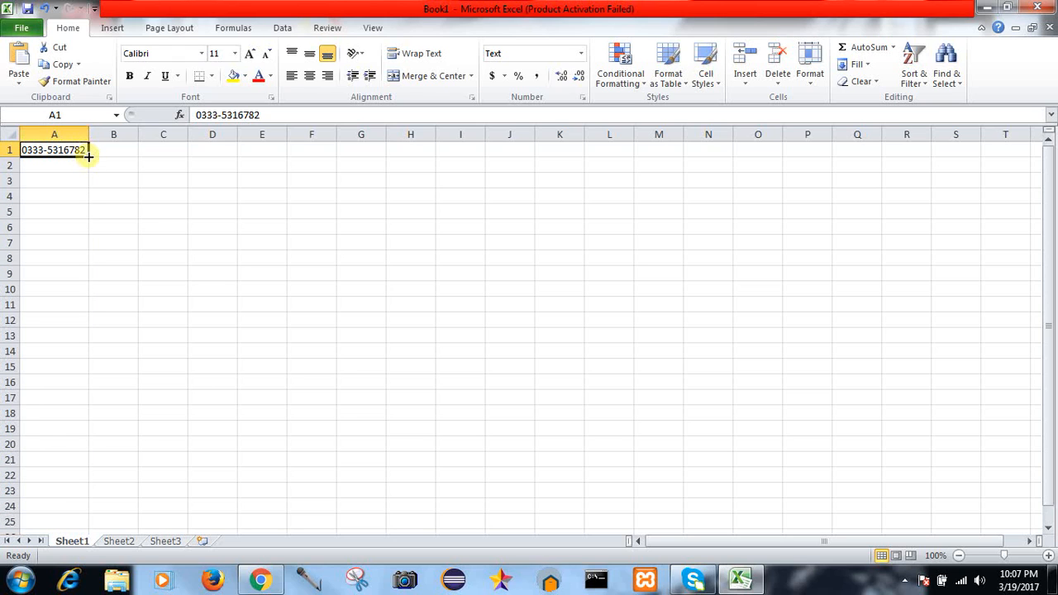
{"action": "left_click_drag", "start_coordinate": [88, 156], "coordinate": [84, 415]}
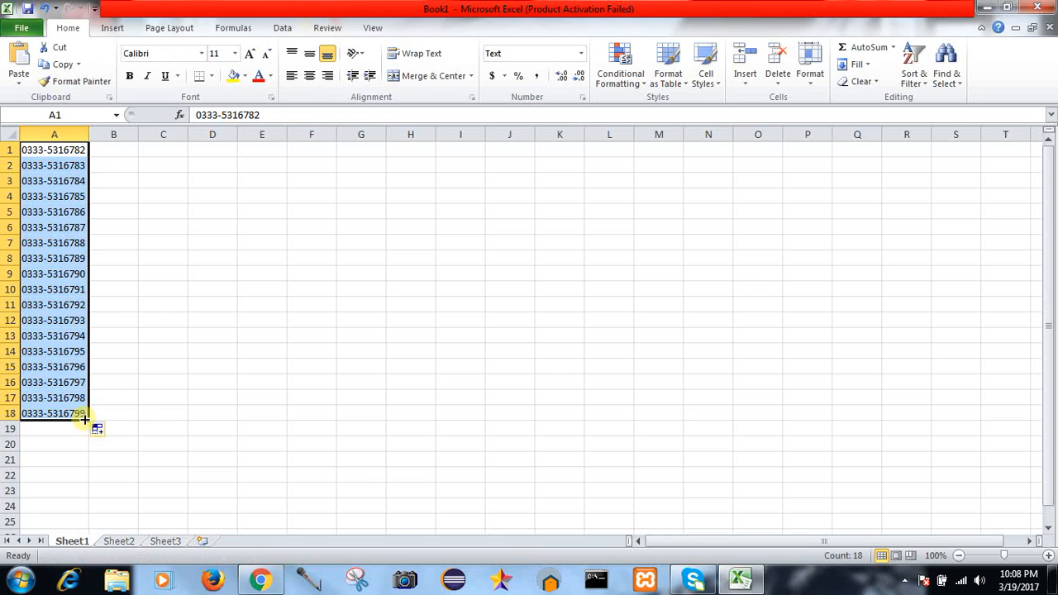
{"action": "left_click", "coordinate": [136, 408]}
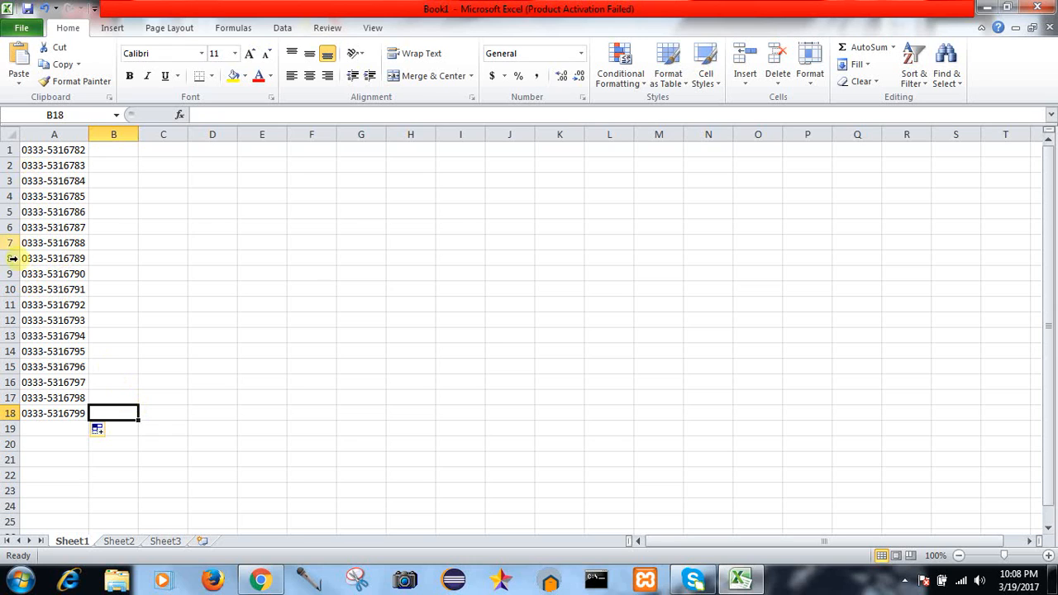
{"action": "double_click", "coordinate": [51, 154]}
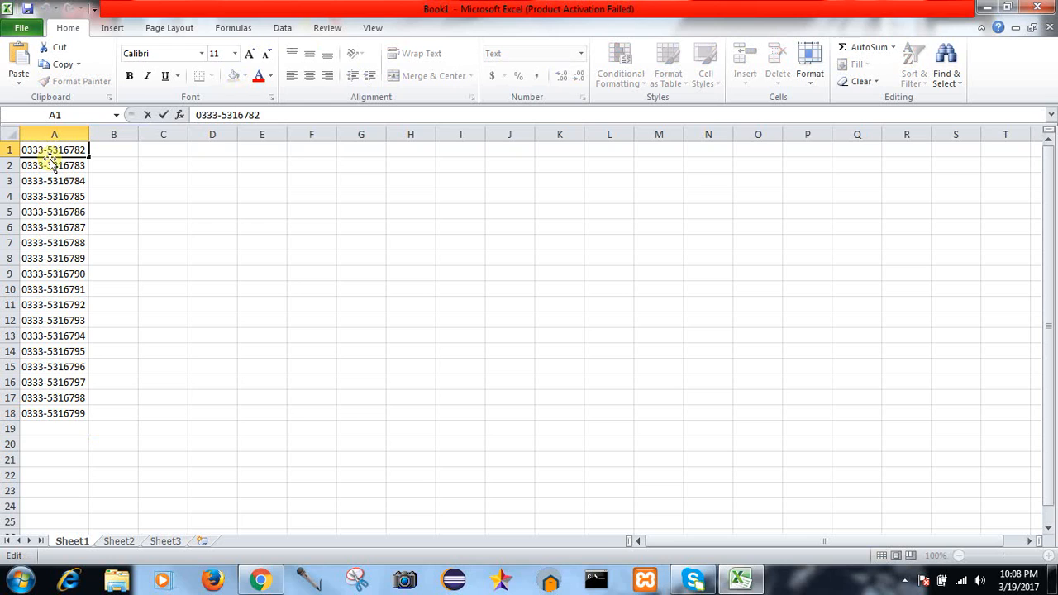
{"action": "key", "text": "BackSpace"}
{"action": "key", "text": "BackSpace"}
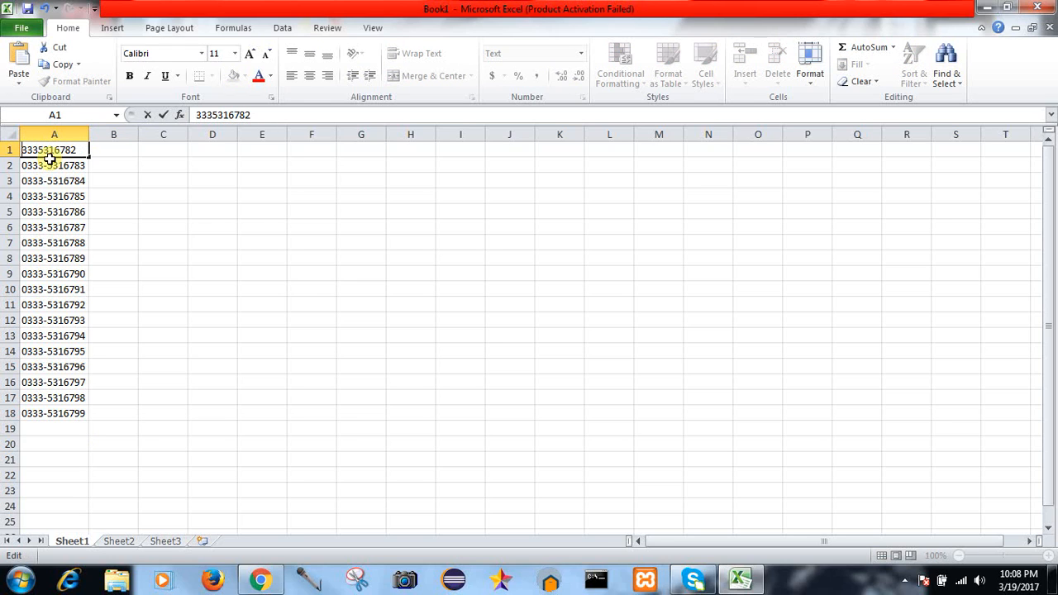
{"action": "type", "text": "+92"}
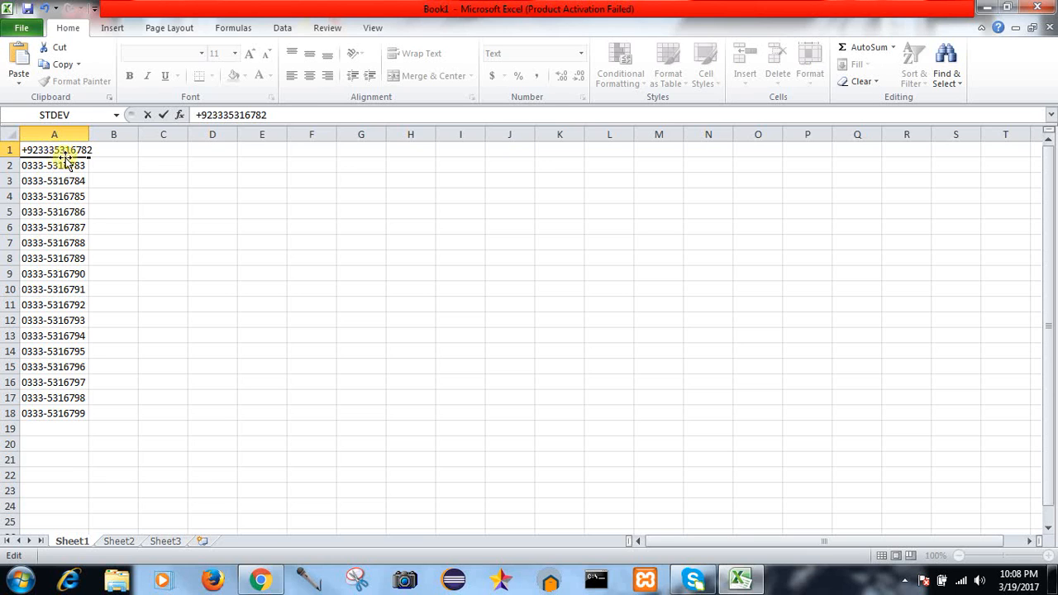
{"action": "left_click", "coordinate": [76, 134]}
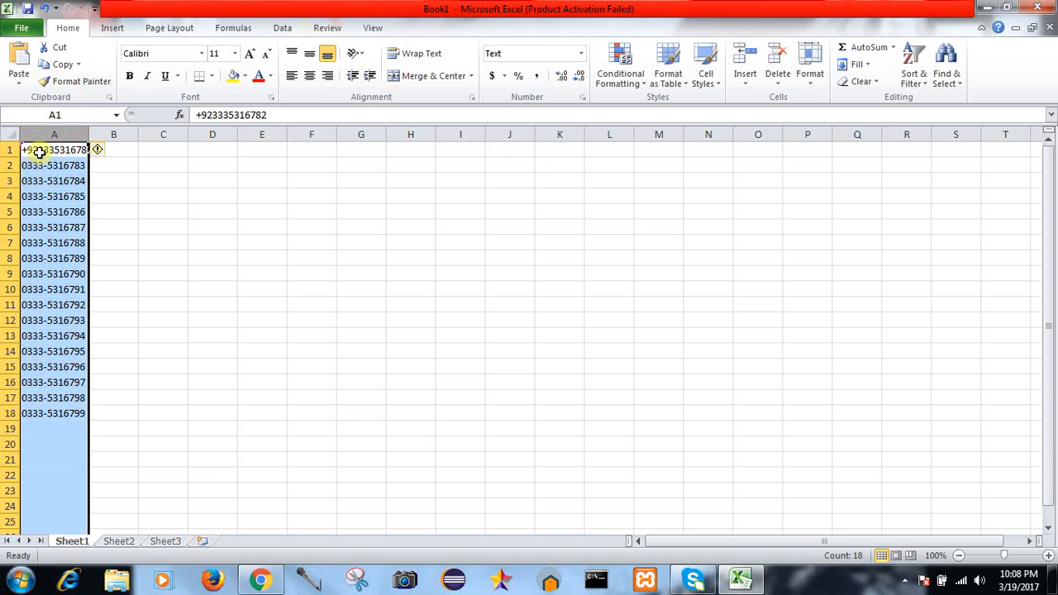
{"action": "key", "text": "ctrl+z"}
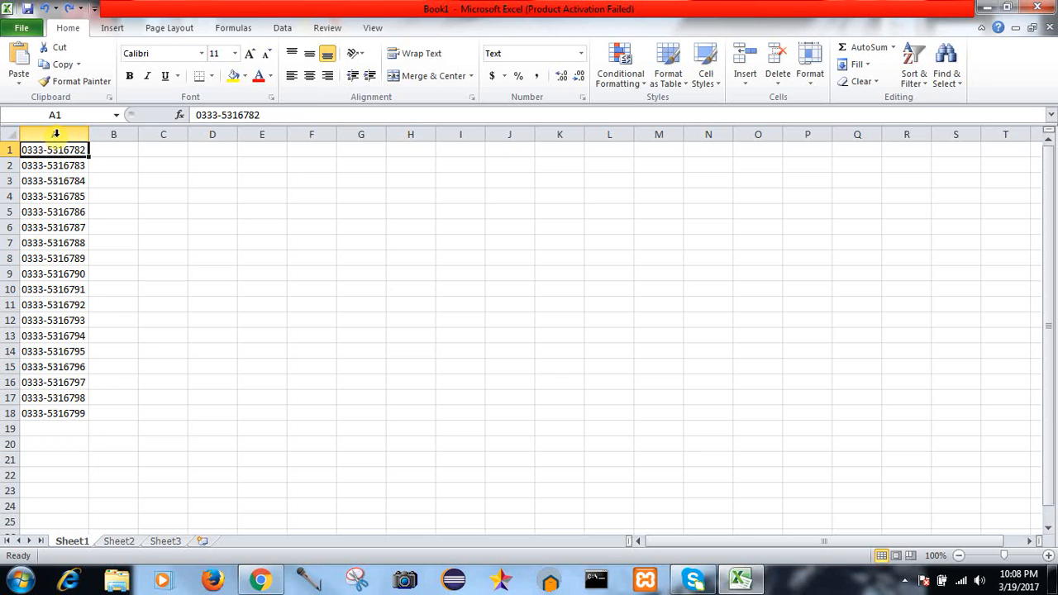
{"action": "left_click", "coordinate": [56, 133]}
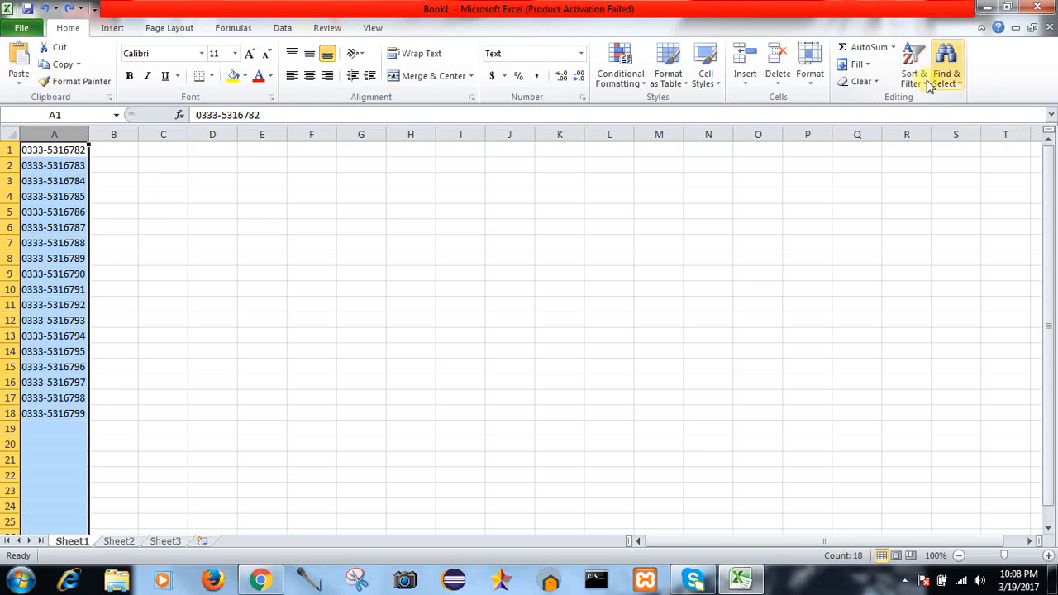
{"action": "left_click", "coordinate": [952, 82]}
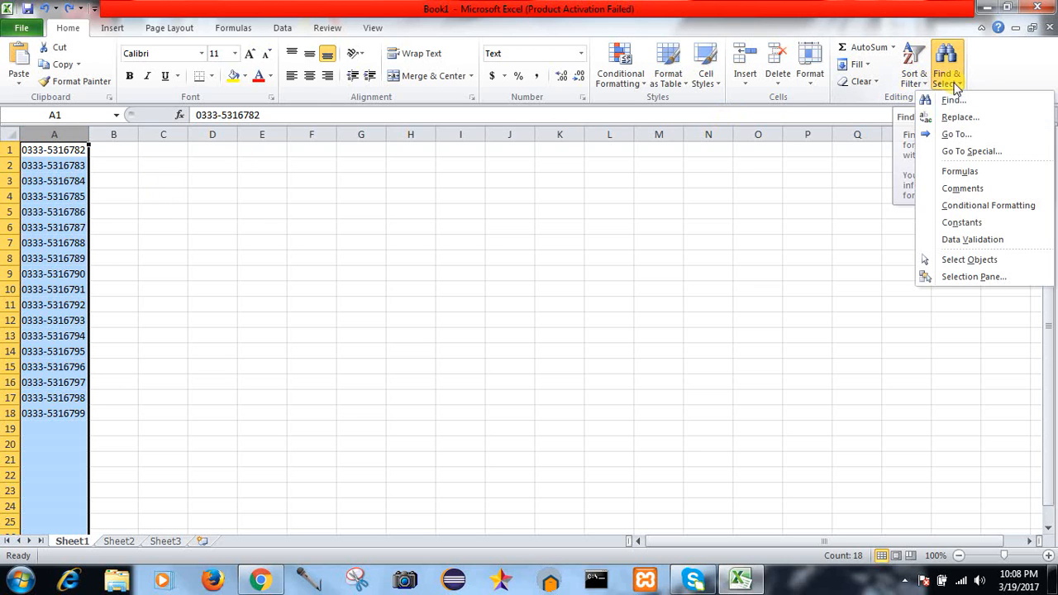
{"action": "left_click", "coordinate": [956, 117]}
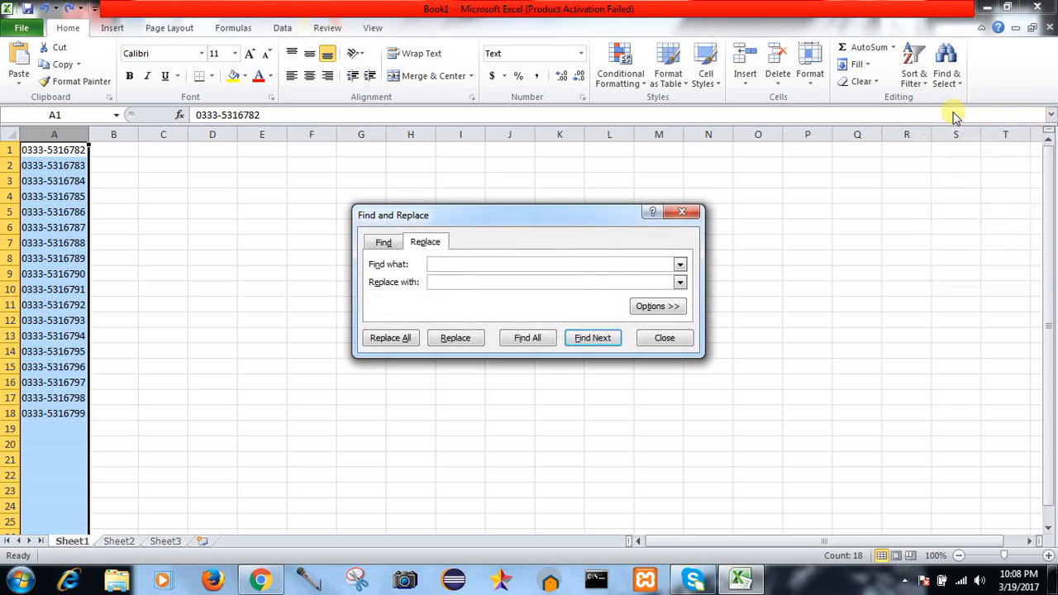
{"action": "left_click", "coordinate": [382, 246]}
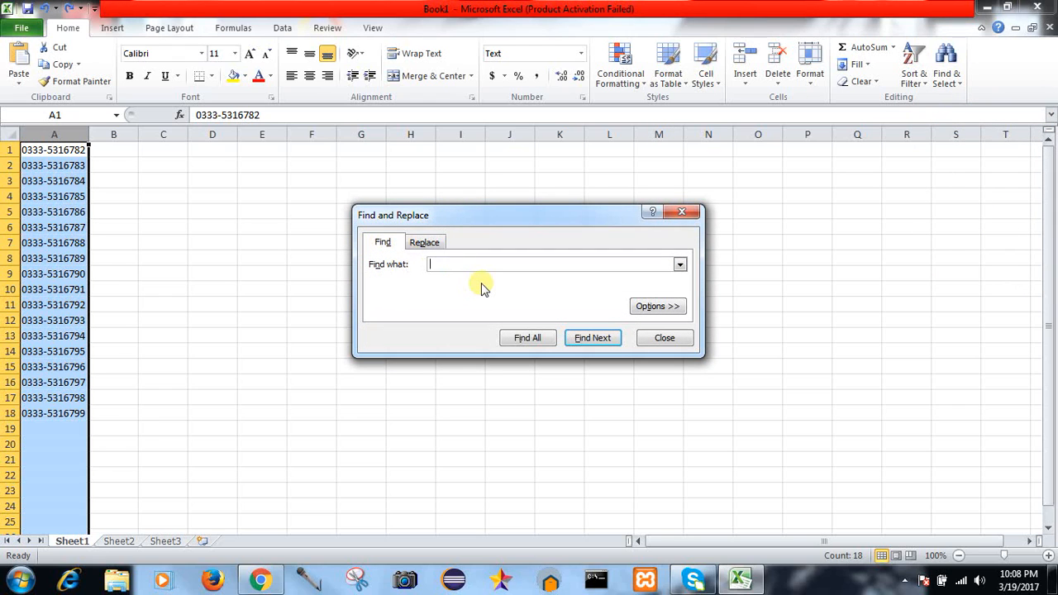
{"action": "left_click", "coordinate": [425, 242]}
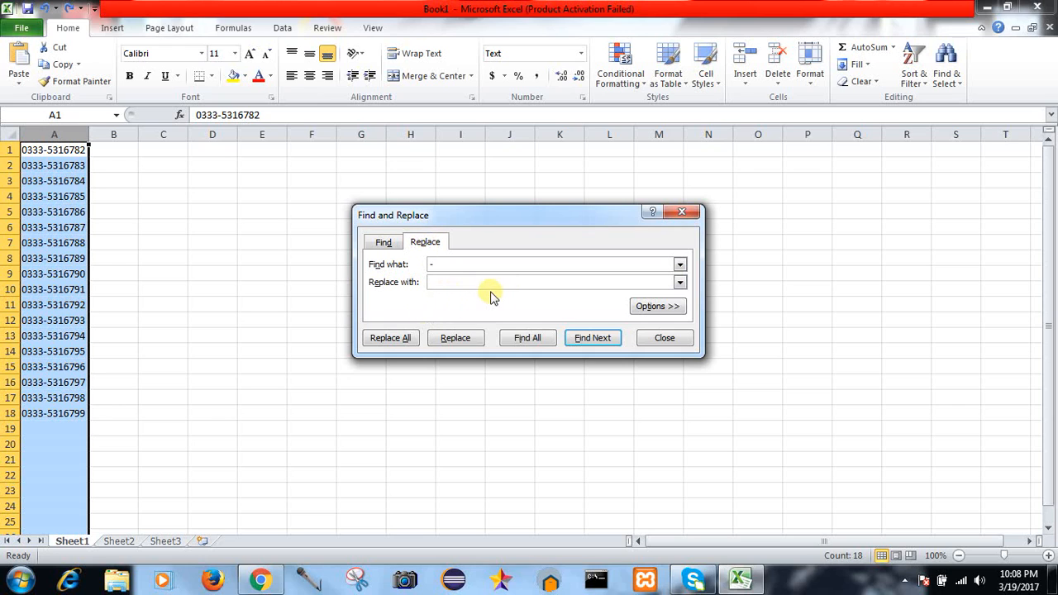
{"action": "left_click", "coordinate": [404, 340]}
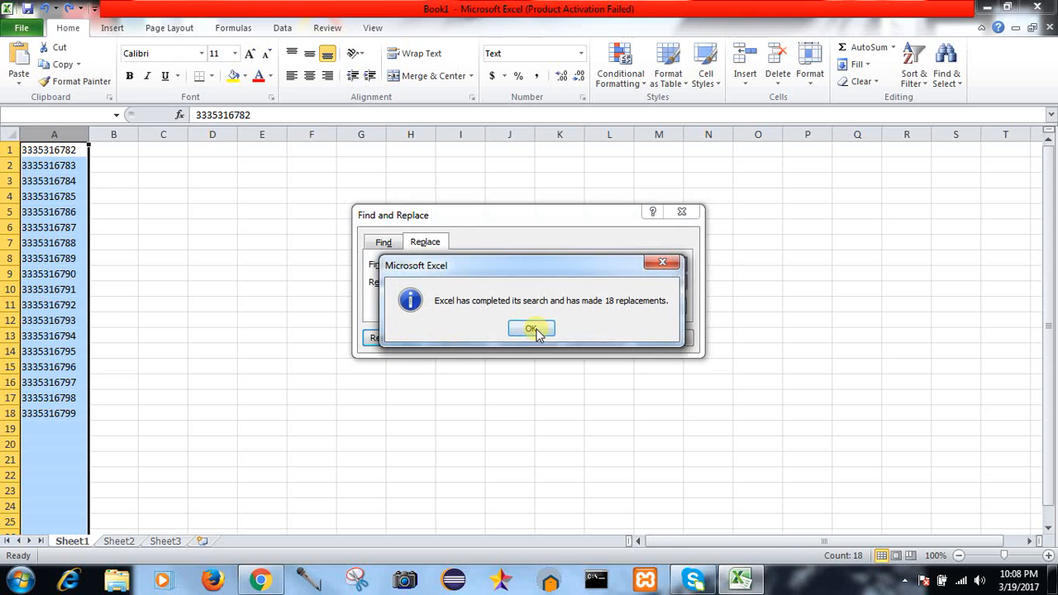
{"action": "left_click", "coordinate": [533, 329]}
{"action": "left_click", "coordinate": [682, 212]}
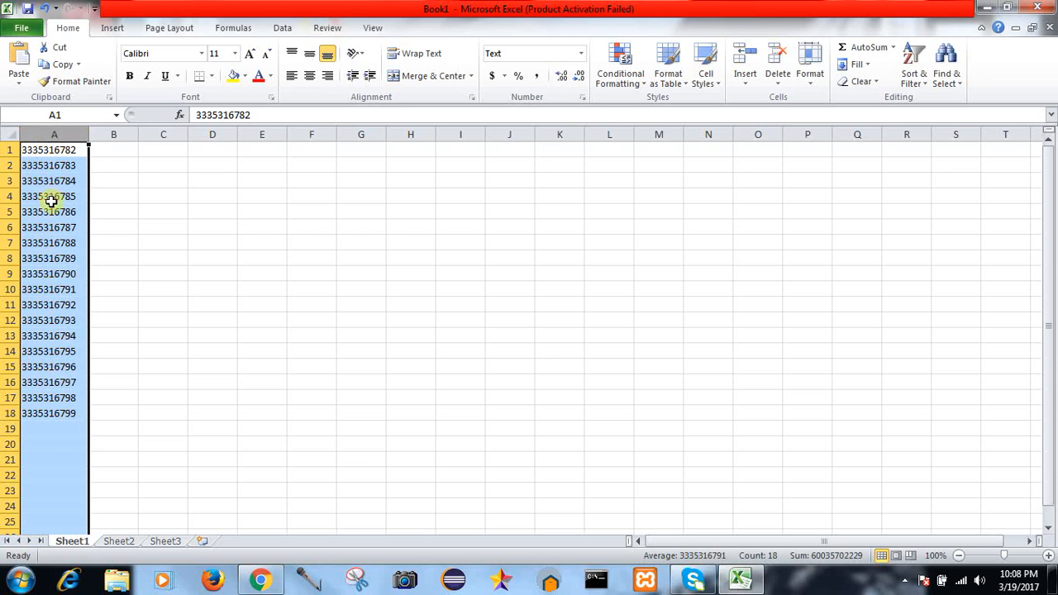
Step: Insert a blank column A, shifting the numbers into B1:B18, and widen the new column
{"action": "left_click", "coordinate": [107, 413]}
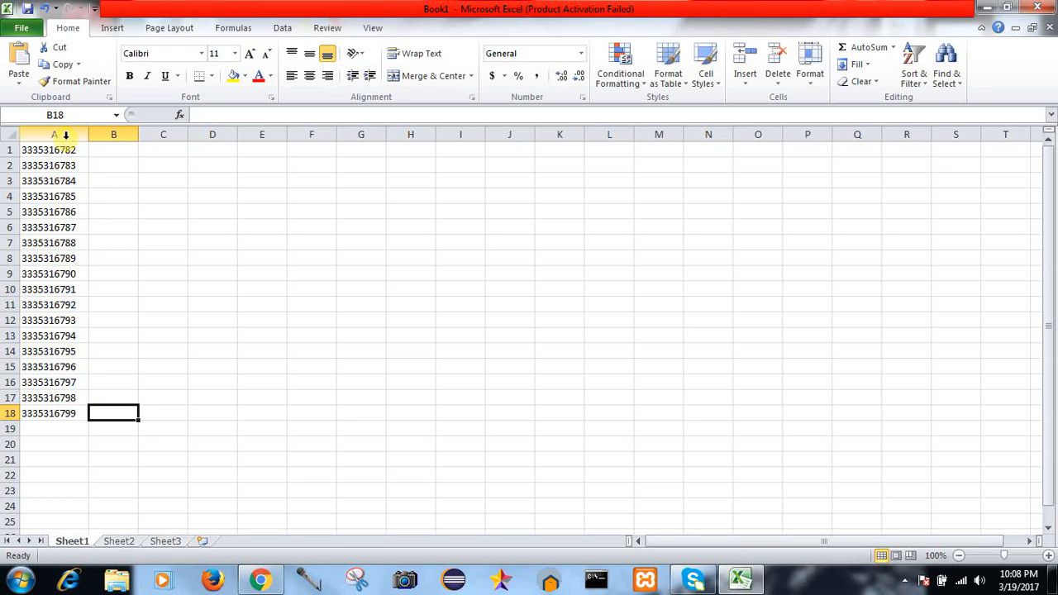
{"action": "mouse_move", "coordinate": [66, 134]}
{"action": "left_mouse_down"}
{"action": "mouse_move", "coordinate": [115, 133]}
{"action": "mouse_move", "coordinate": [80, 127]}
{"action": "left_mouse_up"}
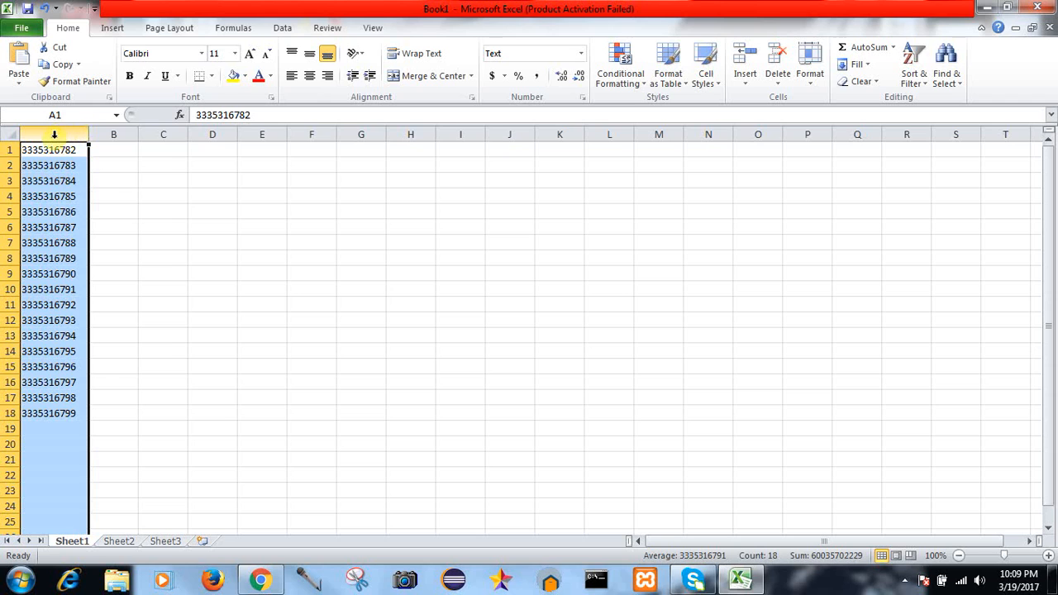
{"action": "right_click", "coordinate": [53, 134]}
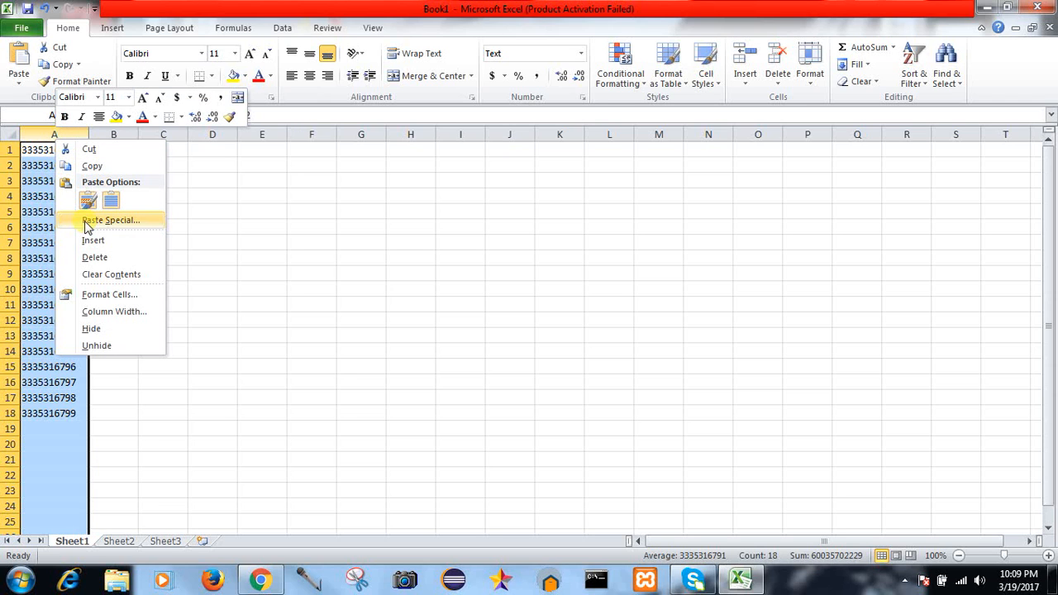
{"action": "left_click", "coordinate": [93, 241]}
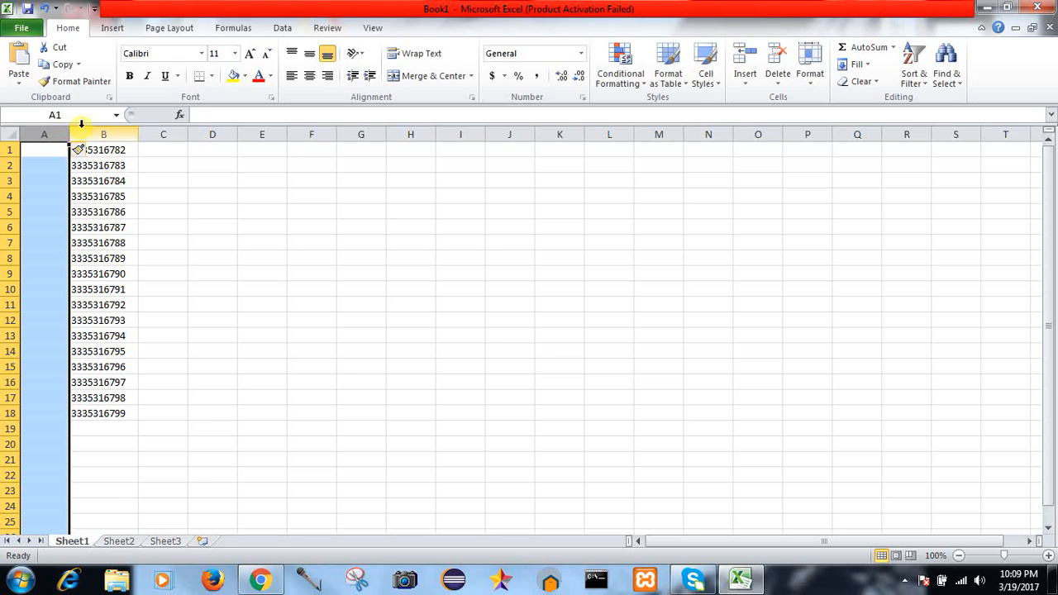
{"action": "left_click_drag", "start_coordinate": [70, 129], "coordinate": [89, 128]}
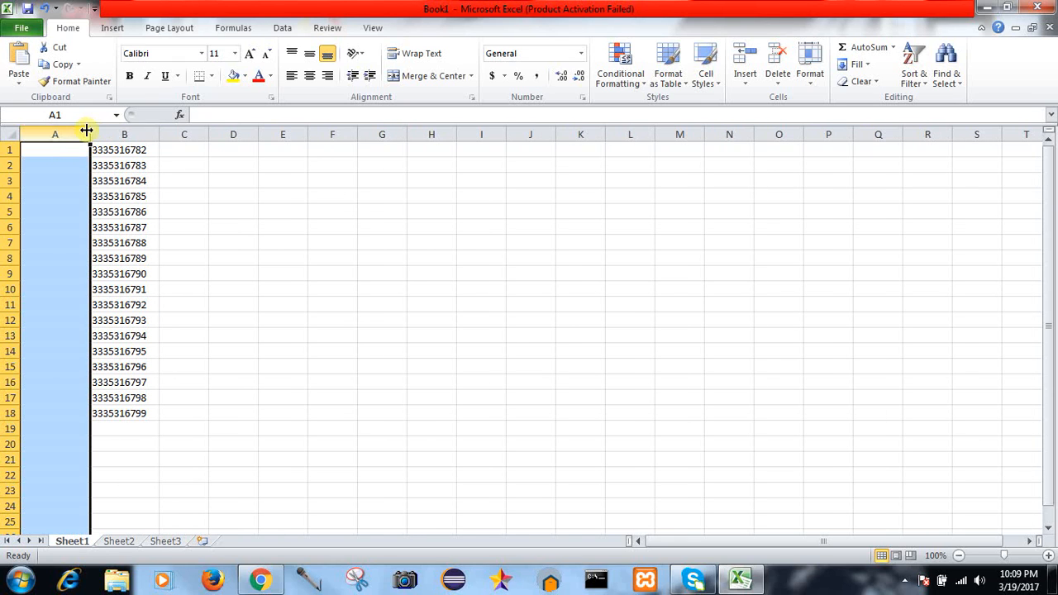
Step: Enter +92 in cell A1 and give that cell the Text number format
{"action": "double_click", "coordinate": [53, 148]}
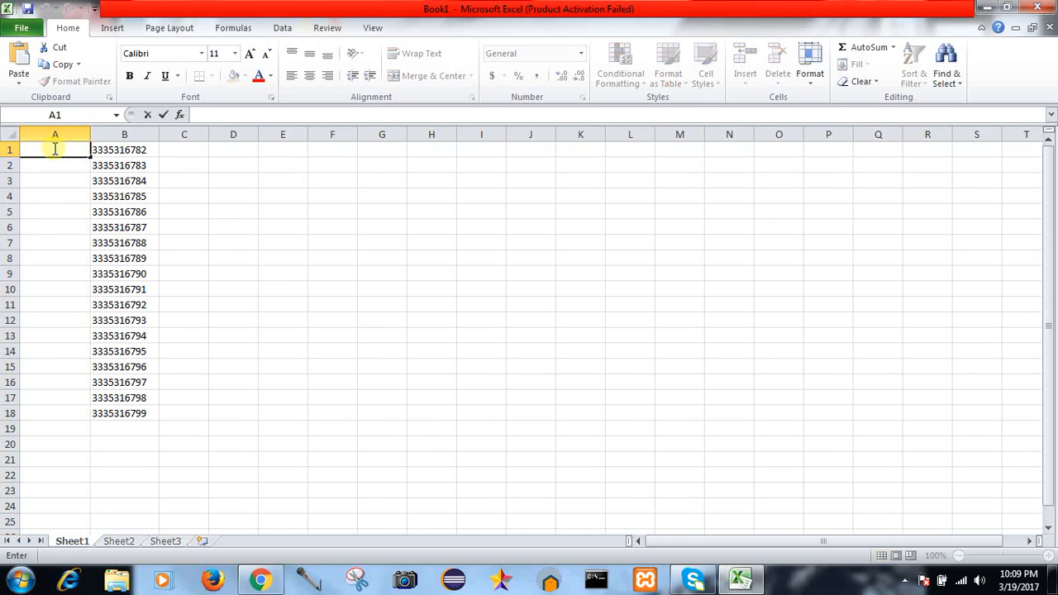
{"action": "type", "text": "+92"}
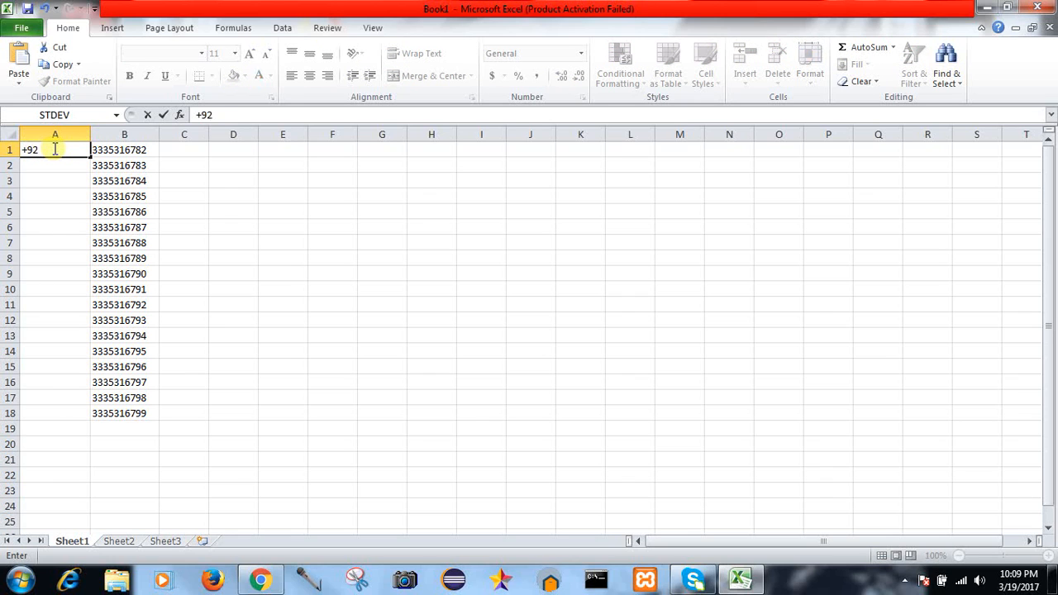
{"action": "key", "text": "Return"}
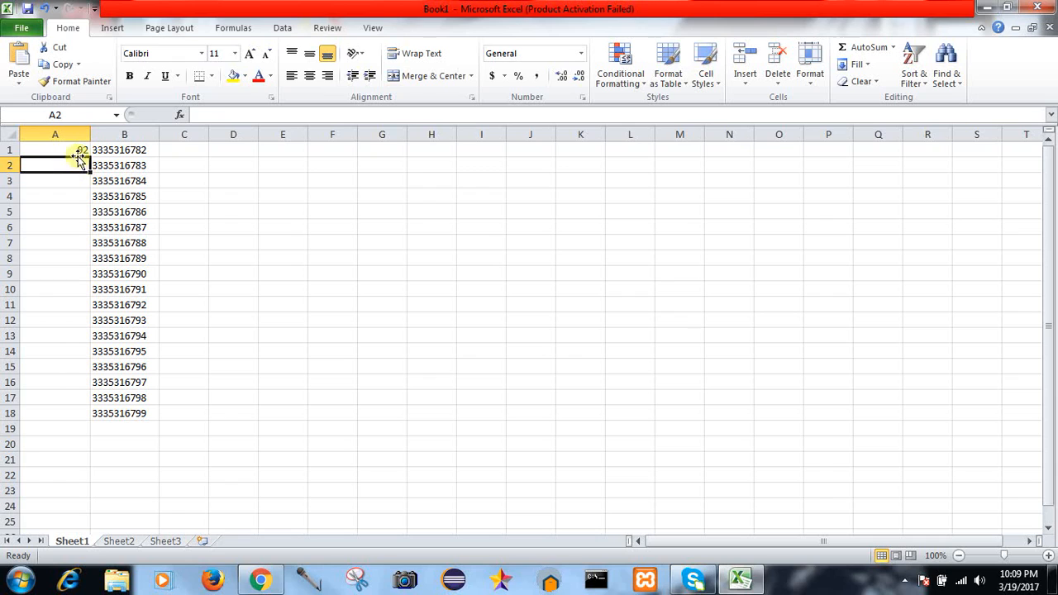
{"action": "left_click", "coordinate": [77, 150]}
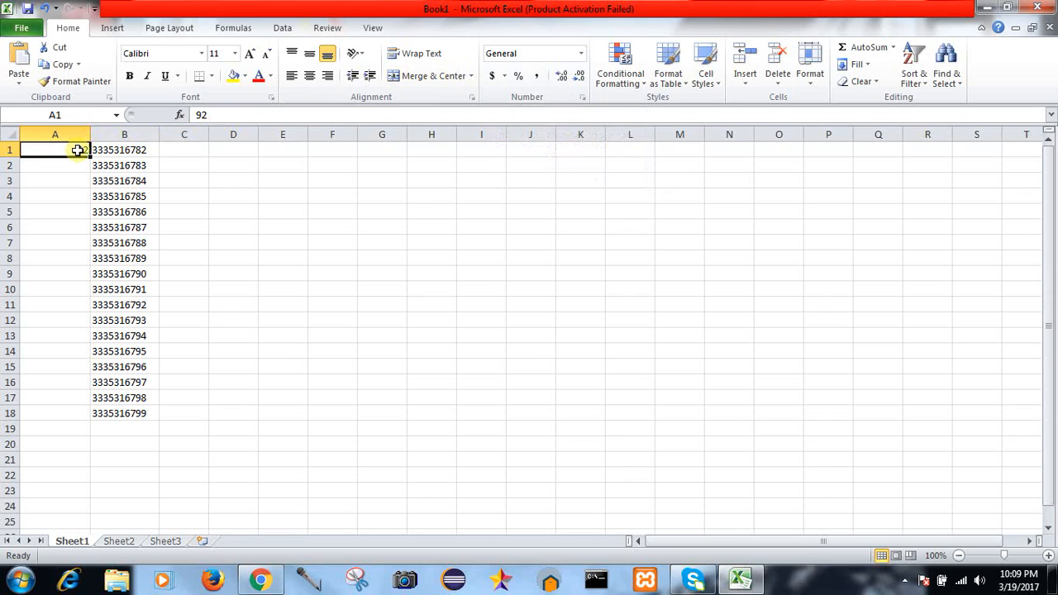
{"action": "left_click", "coordinate": [582, 54]}
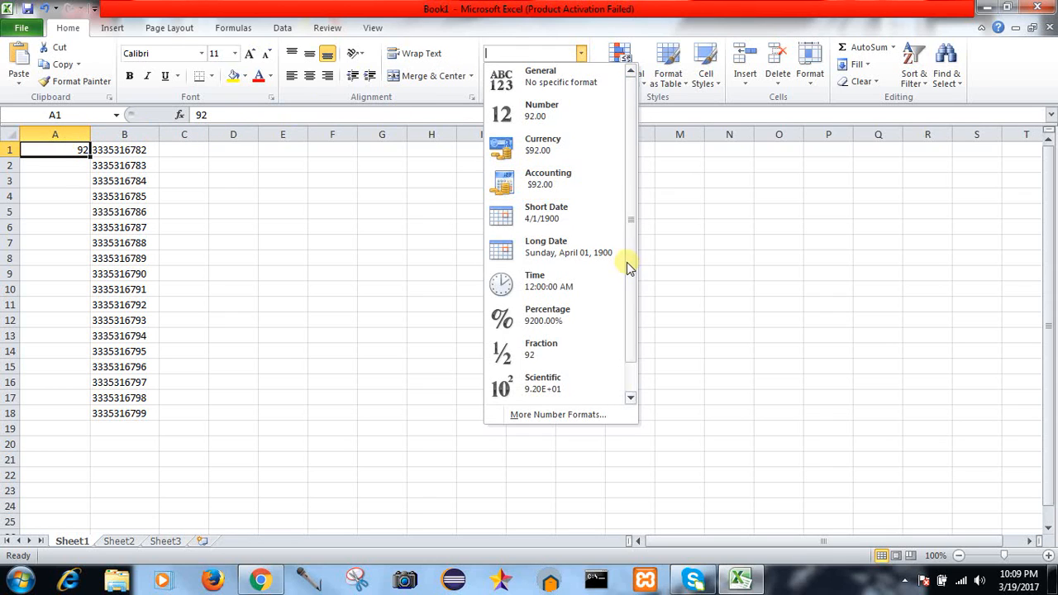
{"action": "scroll", "coordinate": [628, 281], "scroll_direction": "down", "scroll_amount": 1}
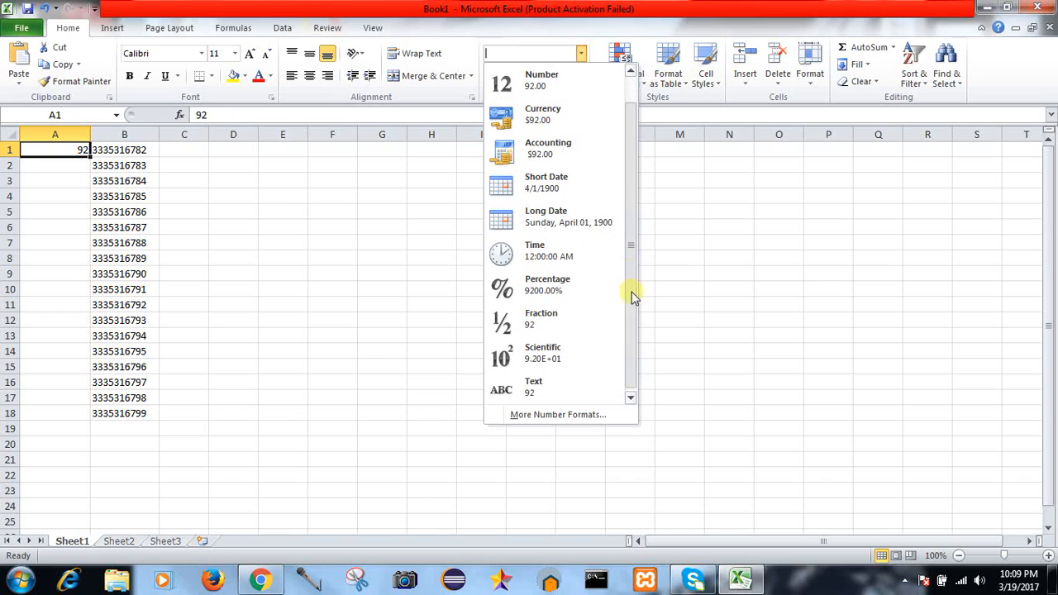
{"action": "left_click", "coordinate": [530, 385]}
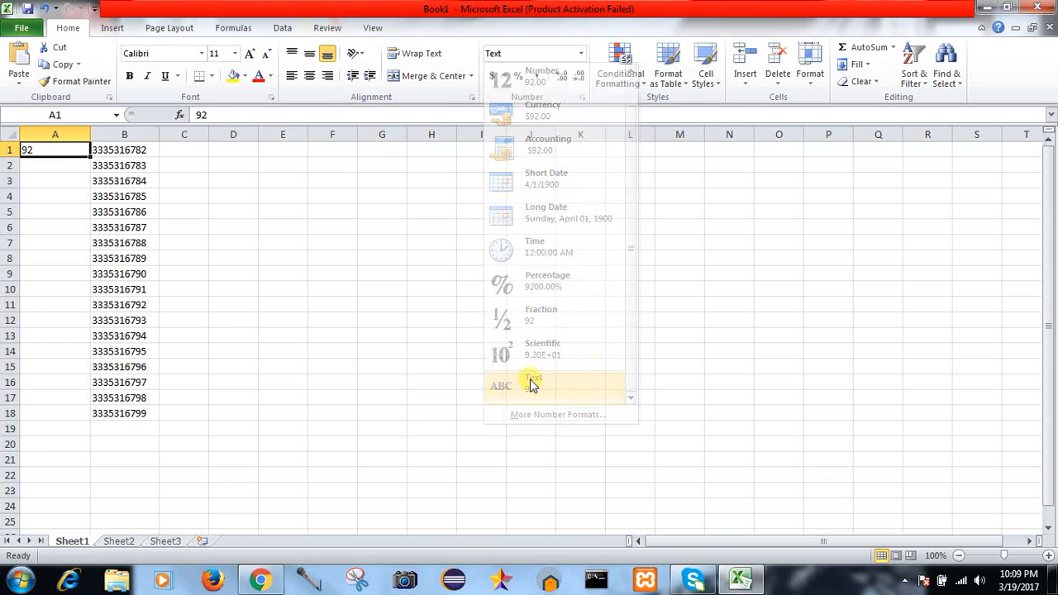
Step: Re-enter +92 in A1 and save the workbook as ph
{"action": "double_click", "coordinate": [26, 150]}
{"action": "type", "text": "+"}
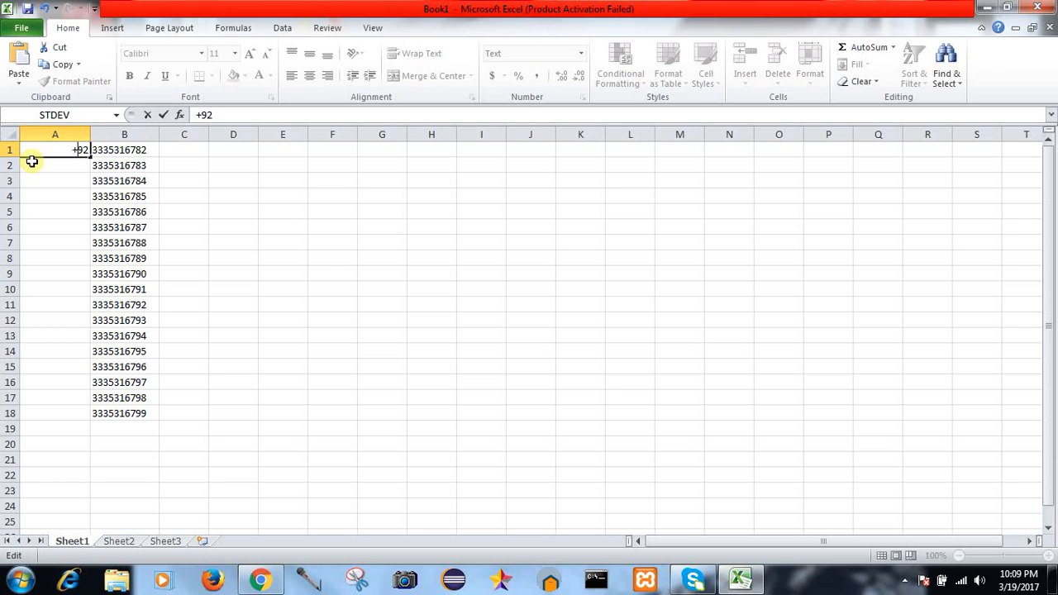
{"action": "key", "text": "ctrl+s"}
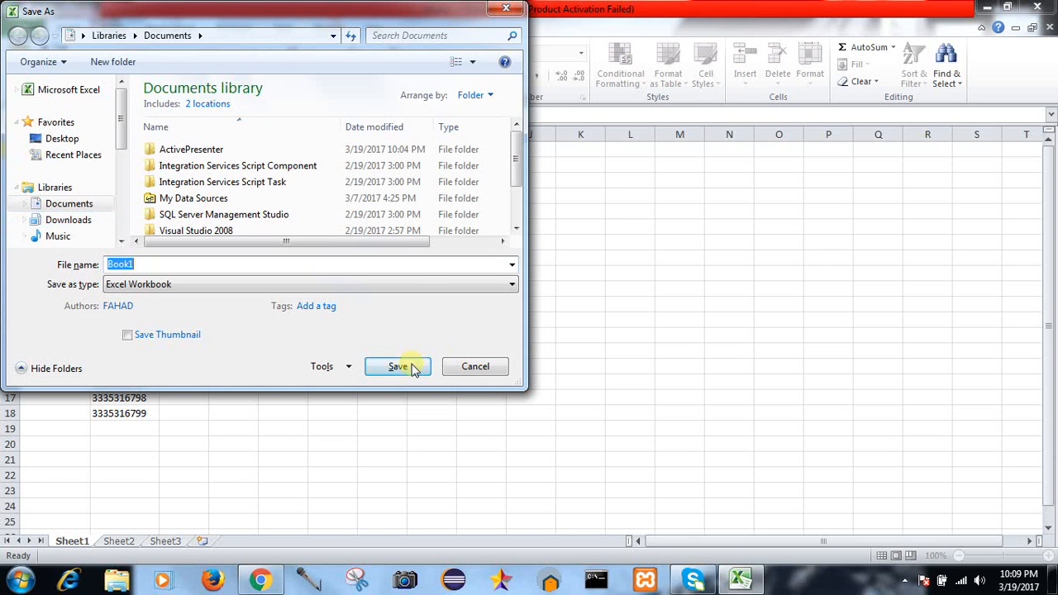
{"action": "key", "text": "BackSpace"}
{"action": "type", "text": "ph"}
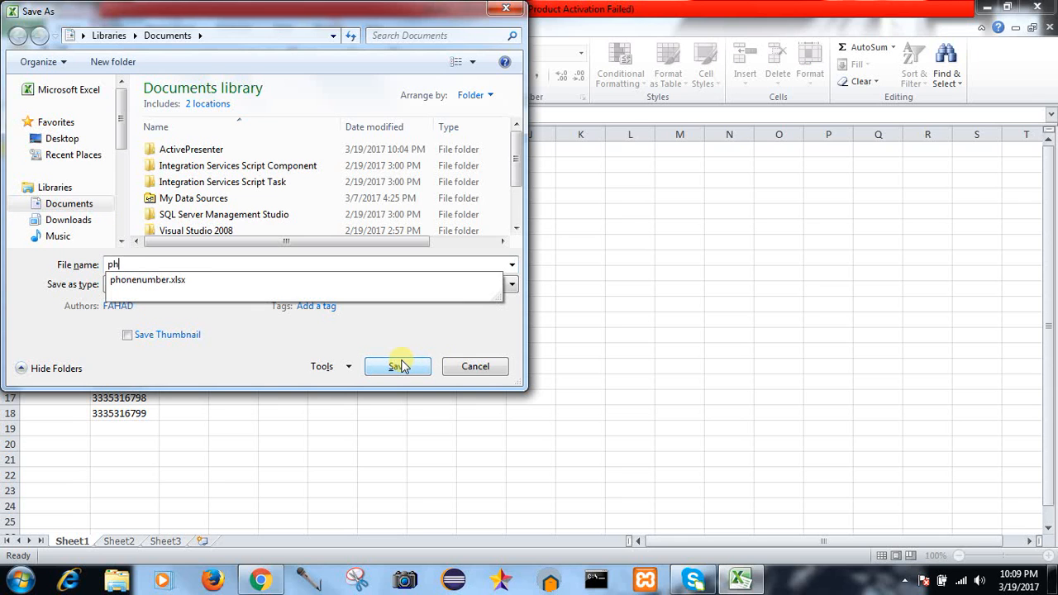
{"action": "left_click", "coordinate": [401, 369]}
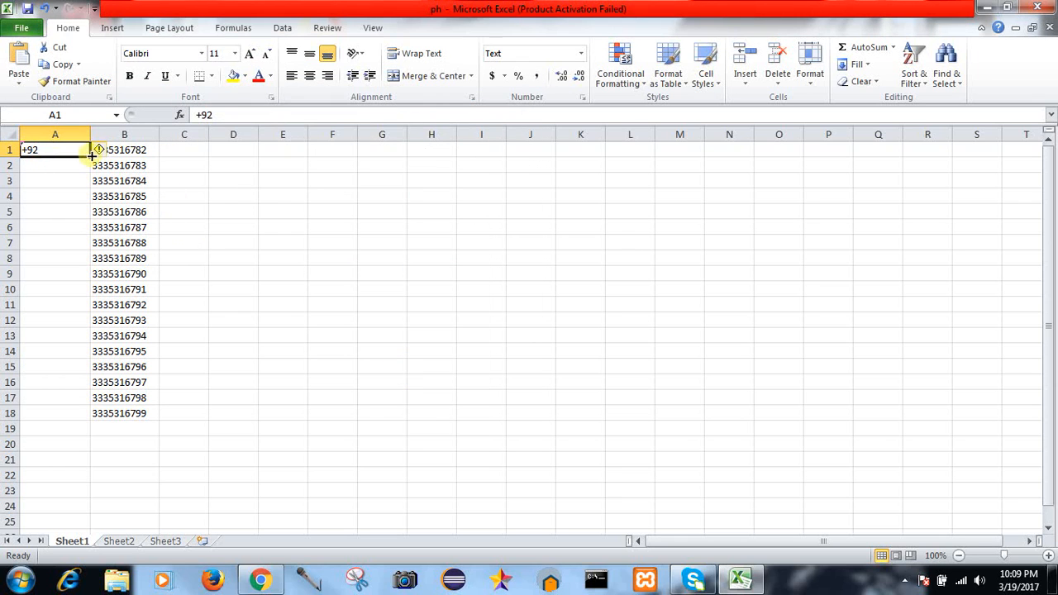
Step: Ignore the number-stored-as-text error on B1, then undo a fill of +92 down column A
{"action": "left_click", "coordinate": [99, 151]}
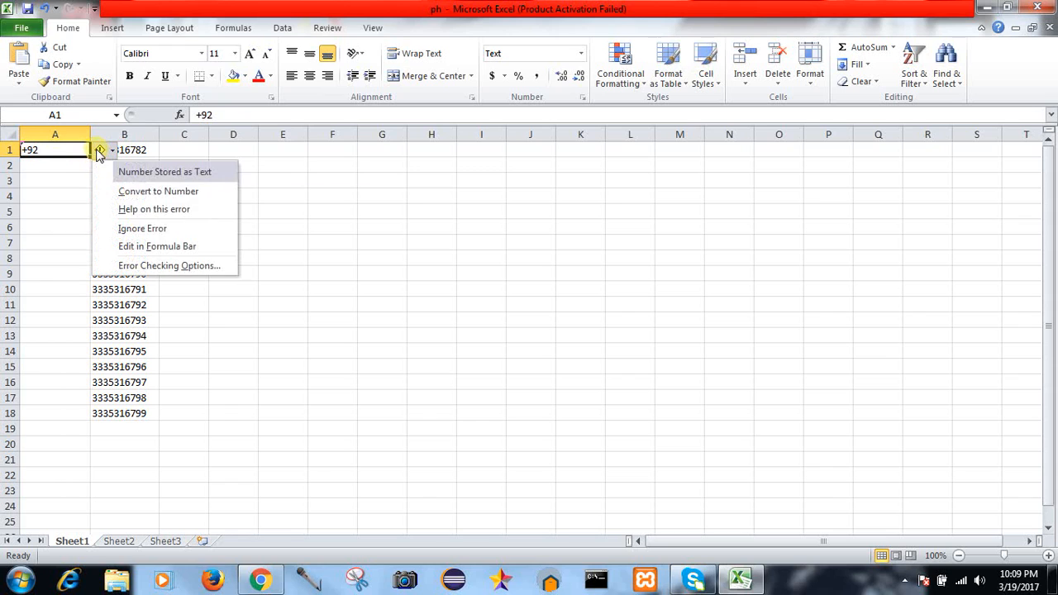
{"action": "left_click", "coordinate": [138, 231]}
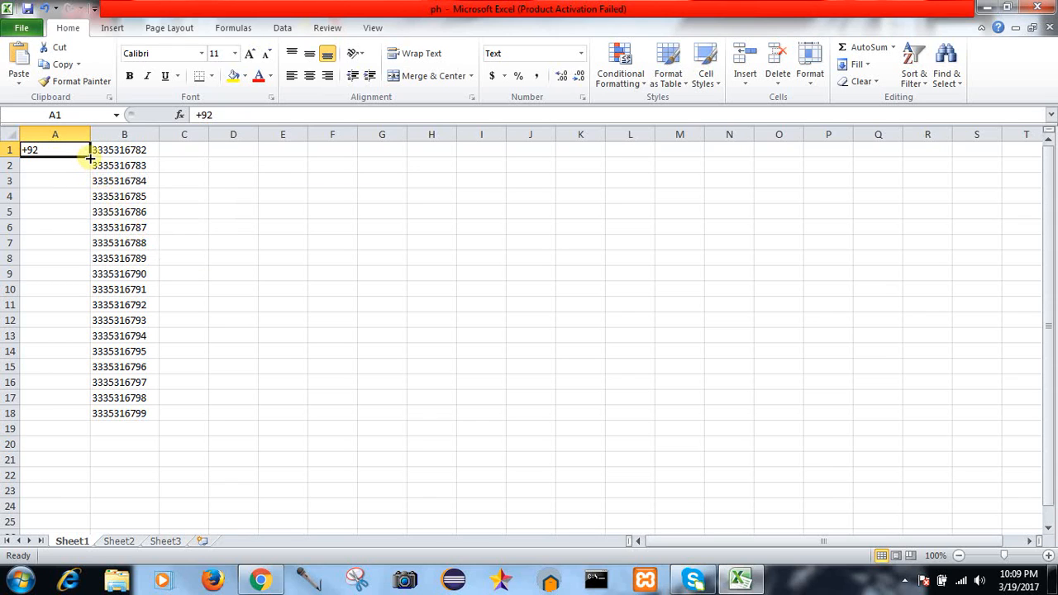
{"action": "left_click_drag", "start_coordinate": [89, 157], "coordinate": [94, 415]}
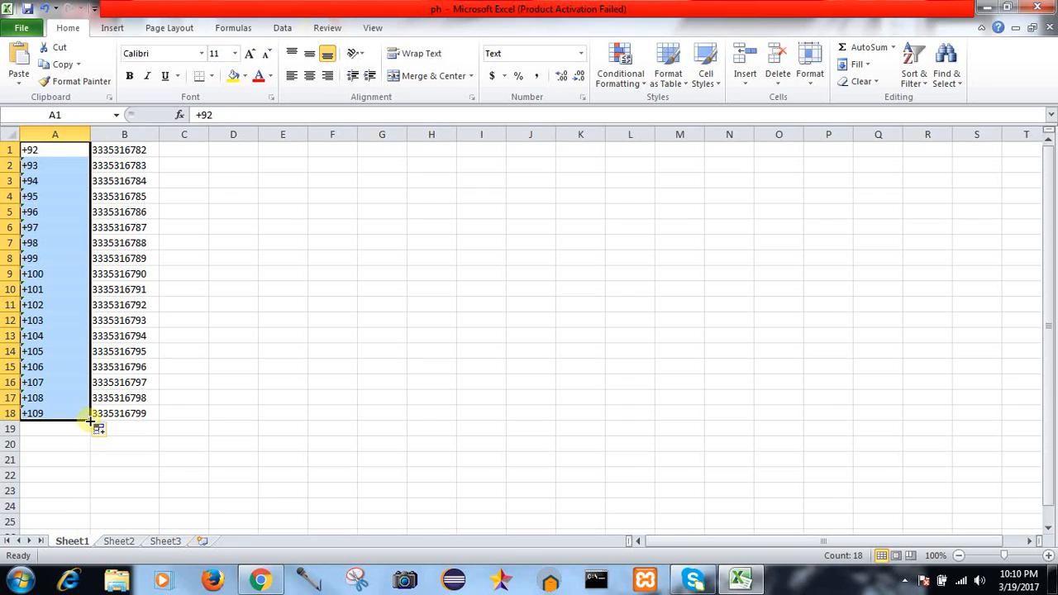
{"action": "key", "text": "ctrl+z"}
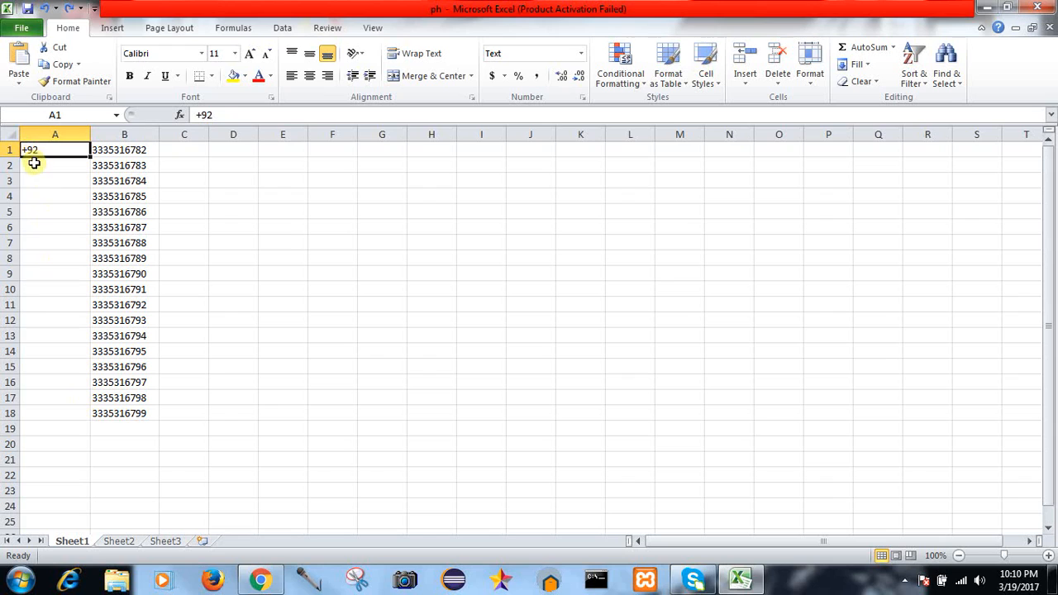
Step: Copy +92 from A1 and paste it into A2:A18, then select the whole of column A
{"action": "left_click_drag", "start_coordinate": [34, 164], "coordinate": [47, 408]}
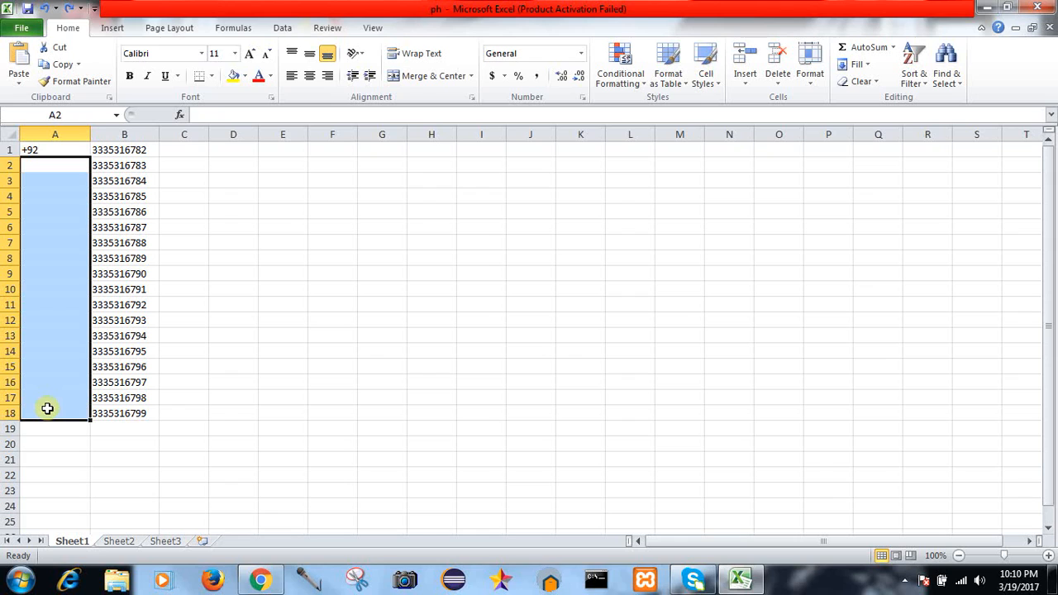
{"action": "left_click", "coordinate": [39, 150]}
{"action": "key", "text": "ctrl+c"}
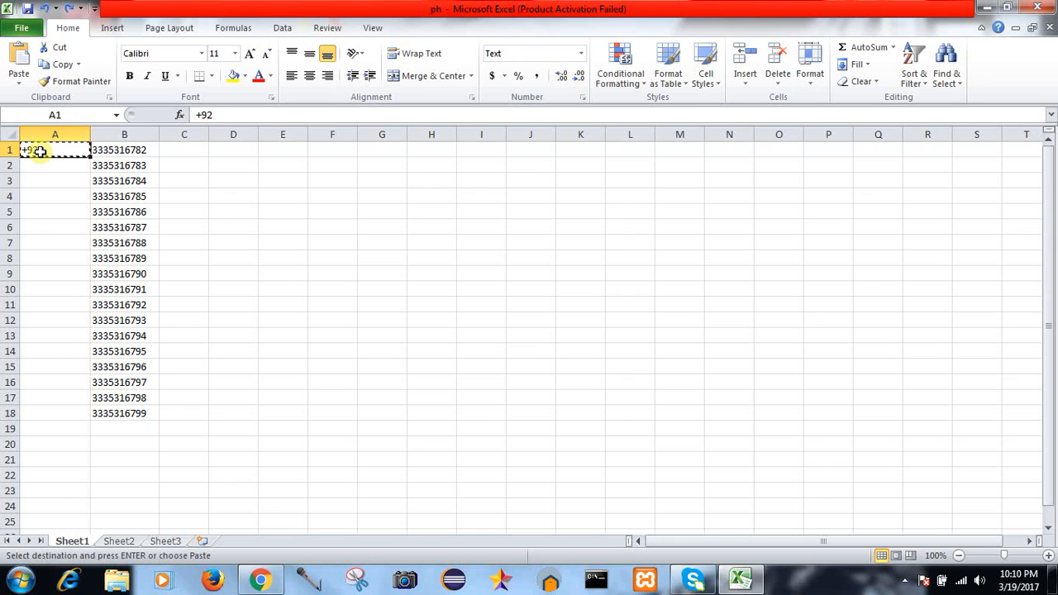
{"action": "left_click_drag", "start_coordinate": [42, 165], "coordinate": [46, 410]}
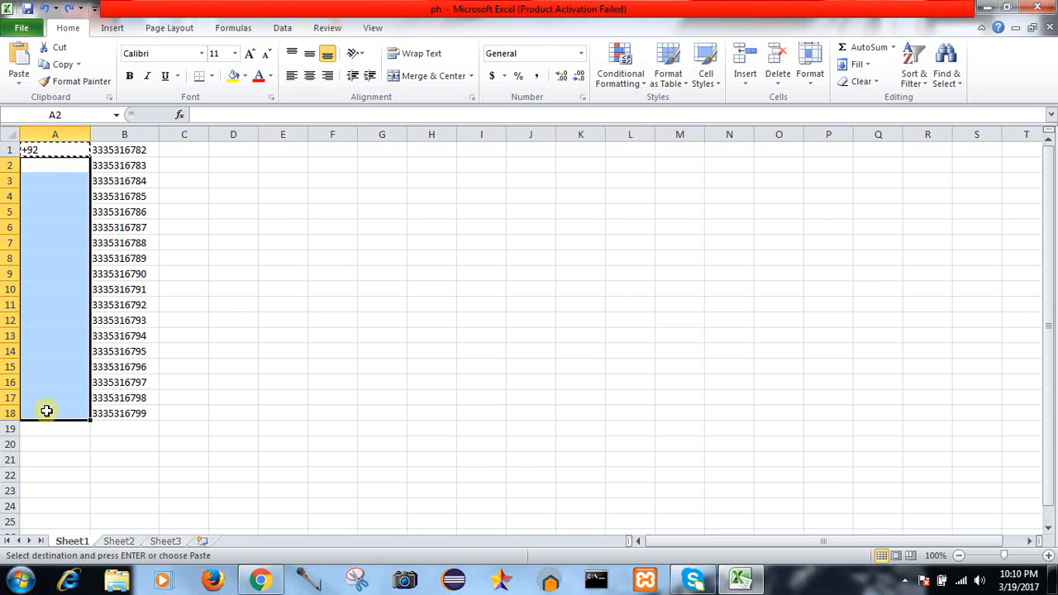
{"action": "right_click", "coordinate": [54, 261]}
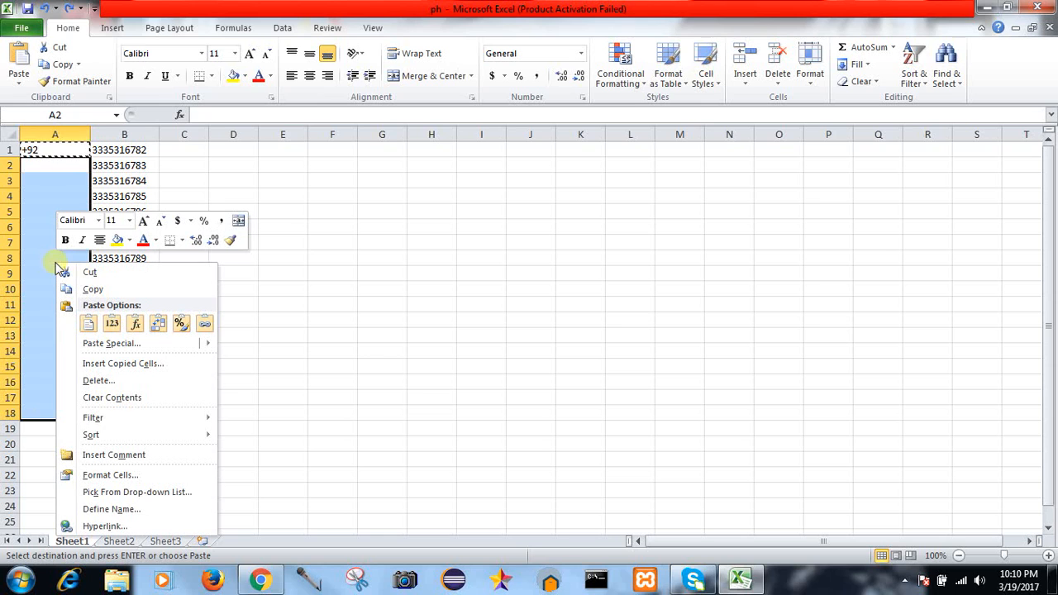
{"action": "left_click", "coordinate": [88, 323]}
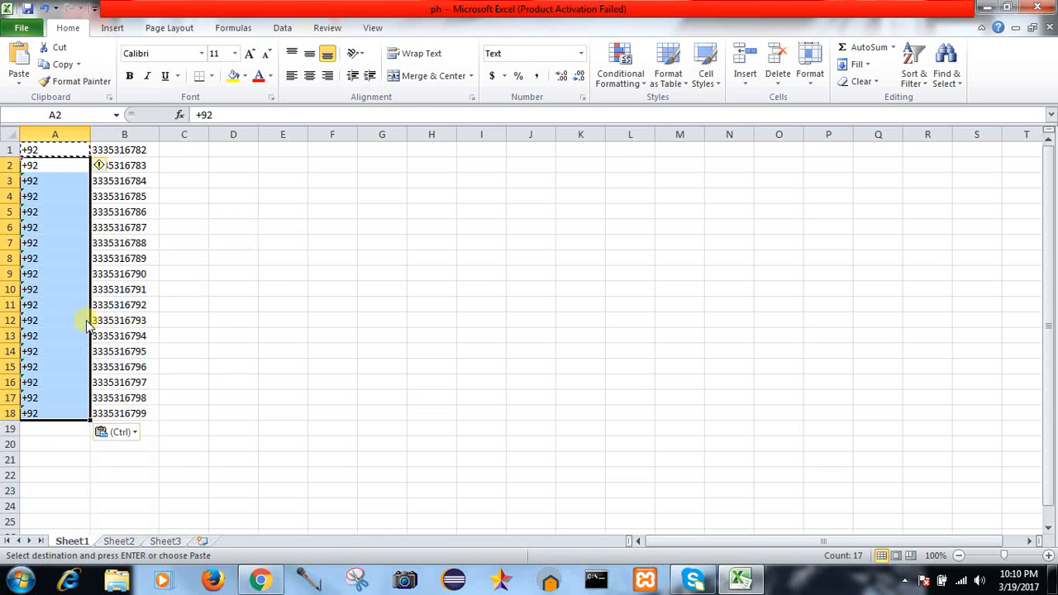
{"action": "key", "text": "Escape"}
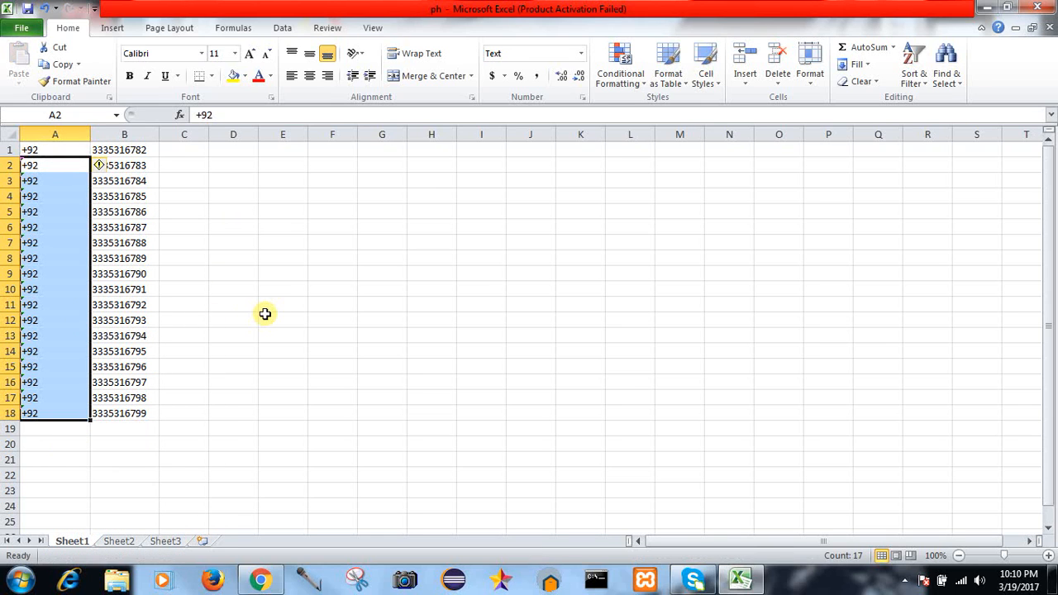
{"action": "left_click", "coordinate": [264, 314]}
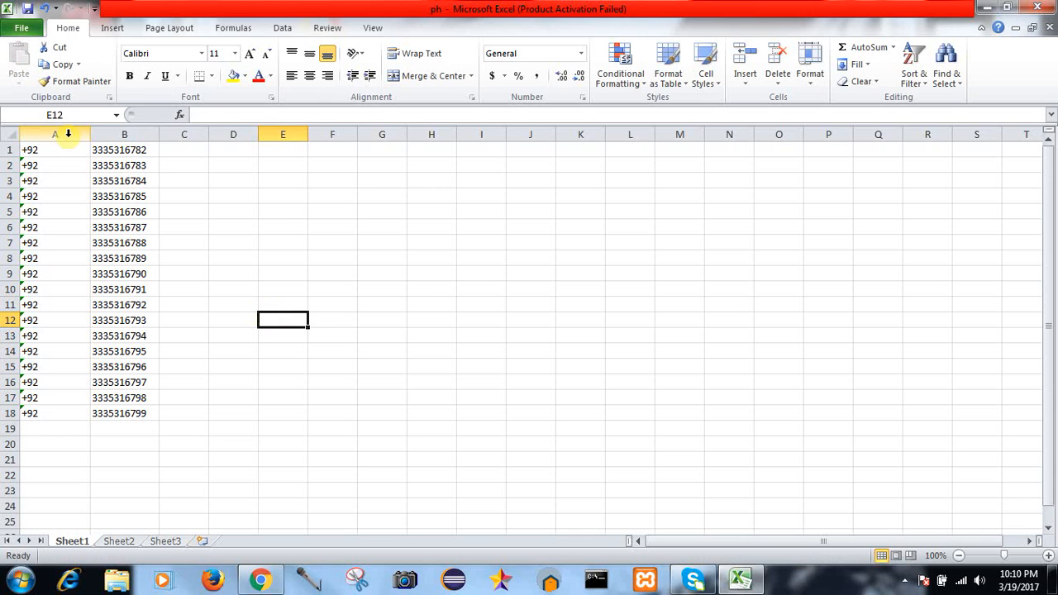
{"action": "mouse_move", "coordinate": [68, 133]}
{"action": "left_mouse_down"}
{"action": "mouse_move", "coordinate": [117, 136]}
{"action": "mouse_move", "coordinate": [83, 135]}
{"action": "left_mouse_up"}
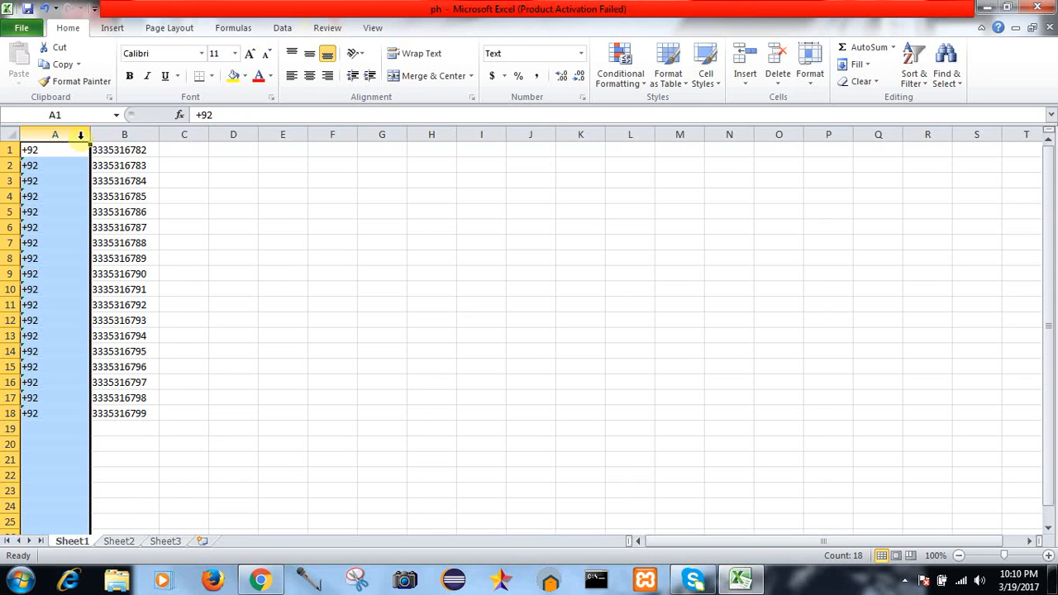
{"action": "left_click", "coordinate": [195, 149]}
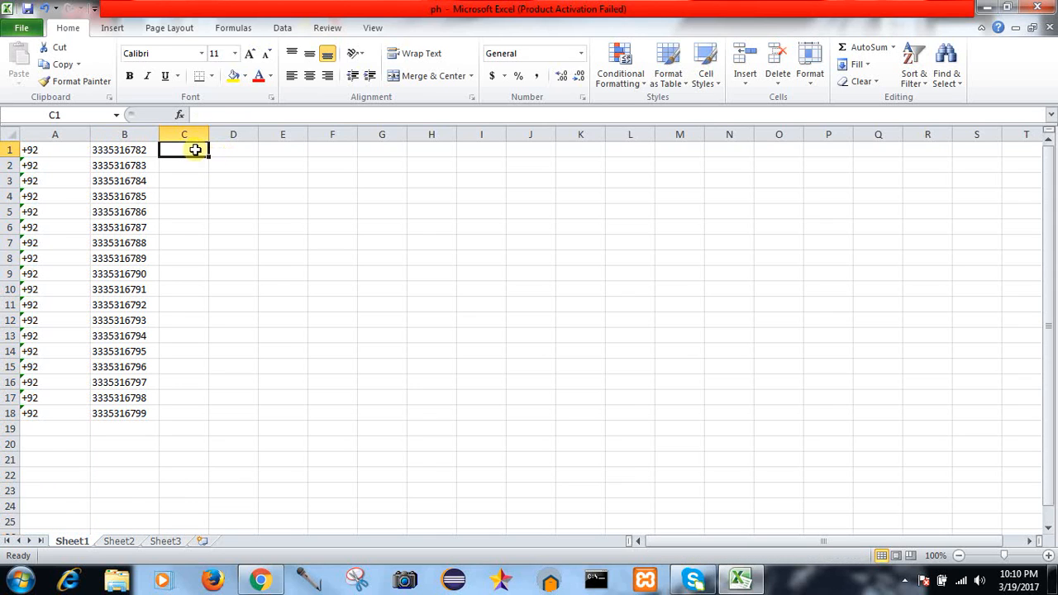
{"action": "left_click", "coordinate": [206, 117]}
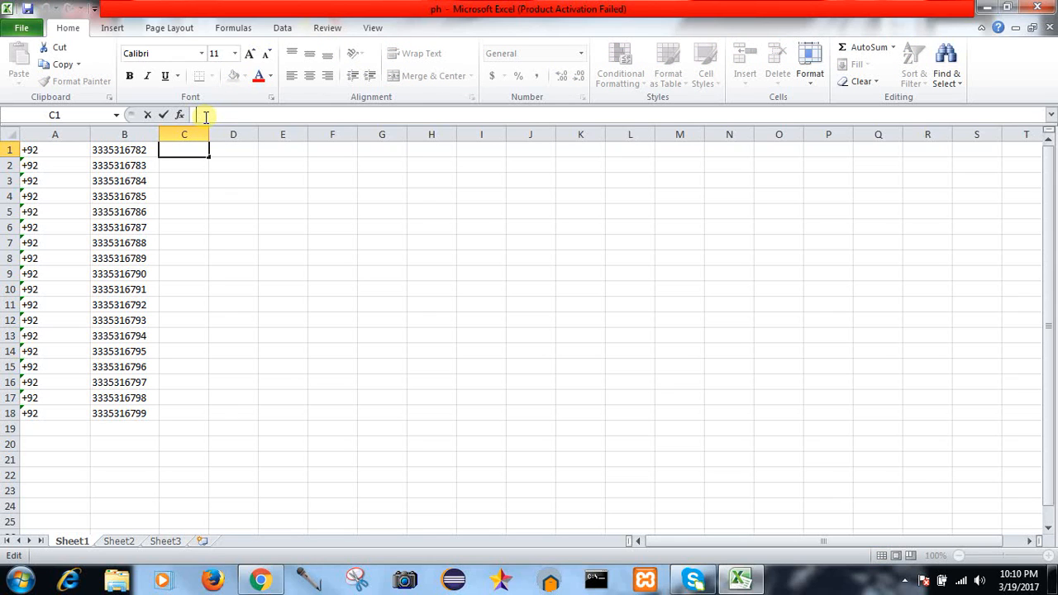
{"action": "type", "text": "C"}
{"action": "key", "text": "Caps_Lock"}
{"action": "type", "text": "onc"}
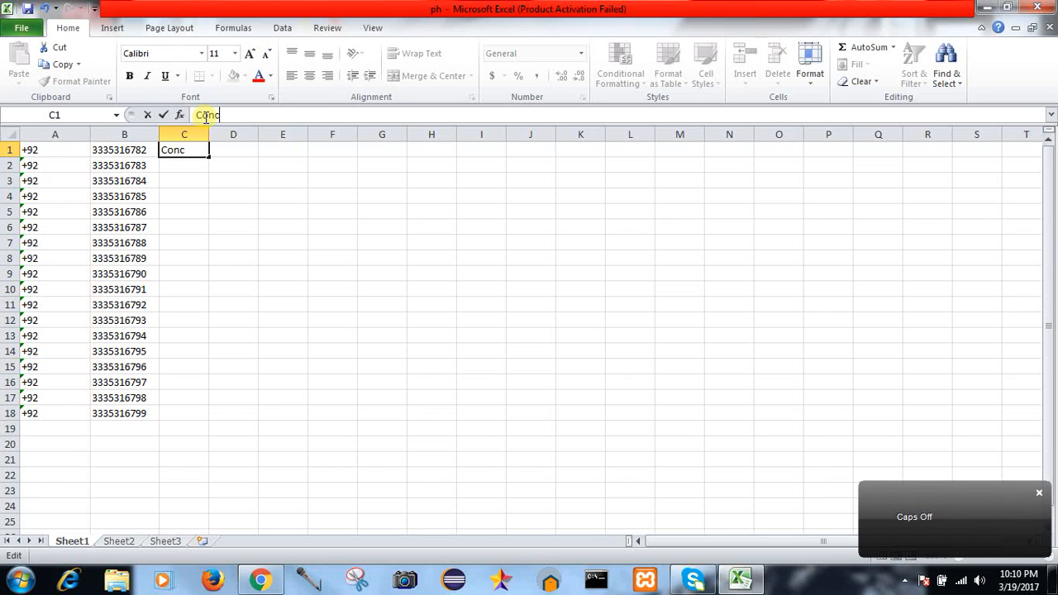
{"action": "type", "text": "atenate"}
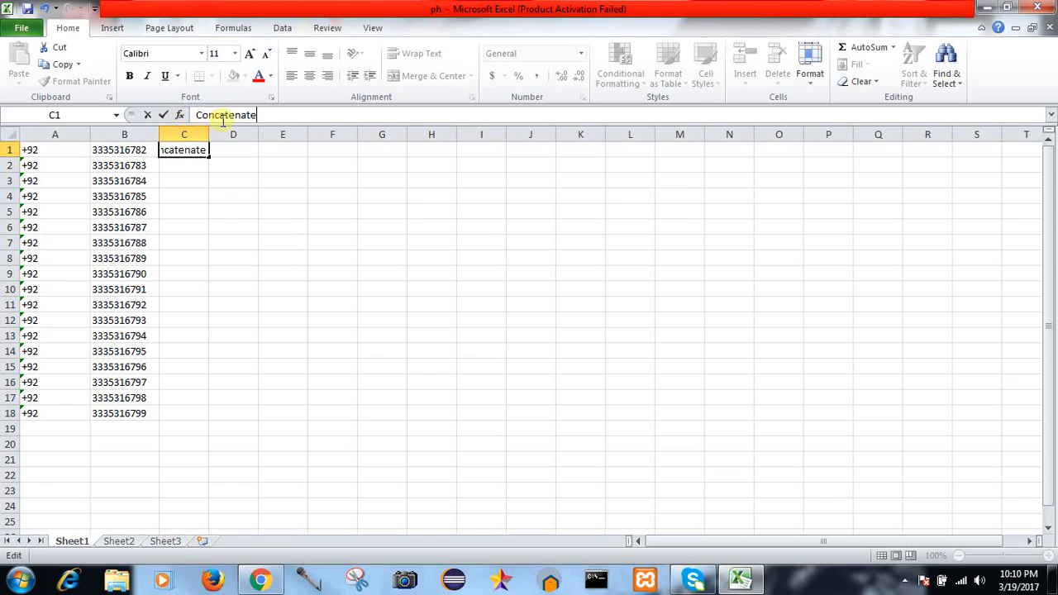
{"action": "key", "text": "BackSpace"}
{"action": "key", "text": "BackSpace"}
{"action": "key", "text": "BackSpace"}
{"action": "key", "text": "BackSpace"}
{"action": "key", "text": "BackSpace"}
{"action": "key", "text": "BackSpace"}
{"action": "key", "text": "BackSpace"}
{"action": "key", "text": "BackSpace"}
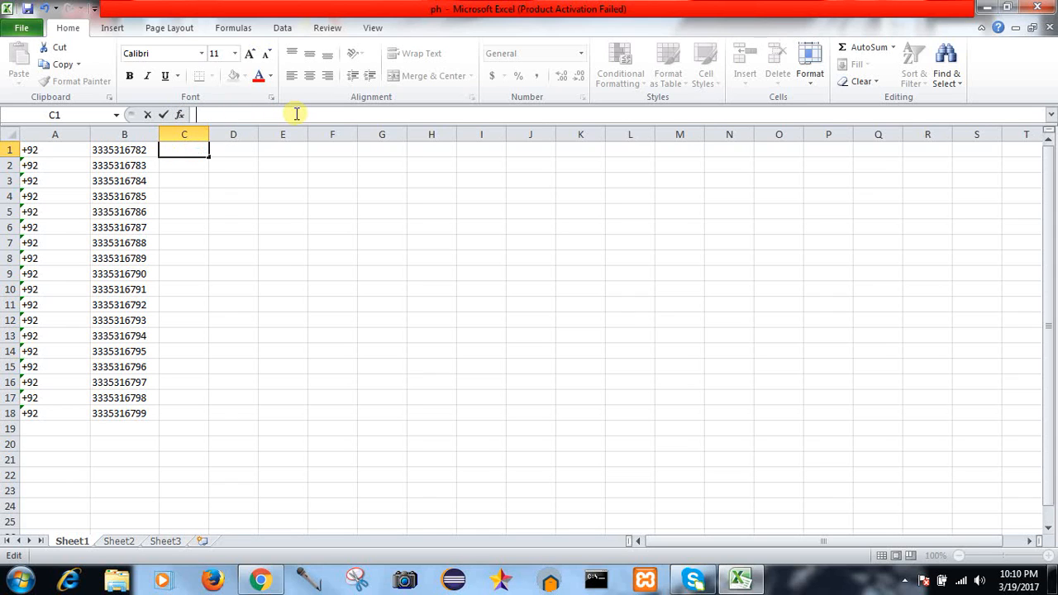
Step: Select column C and open Insert Function, scrolling its Most Recently Used list
{"action": "left_click", "coordinate": [183, 128]}
{"action": "left_click", "coordinate": [179, 115]}
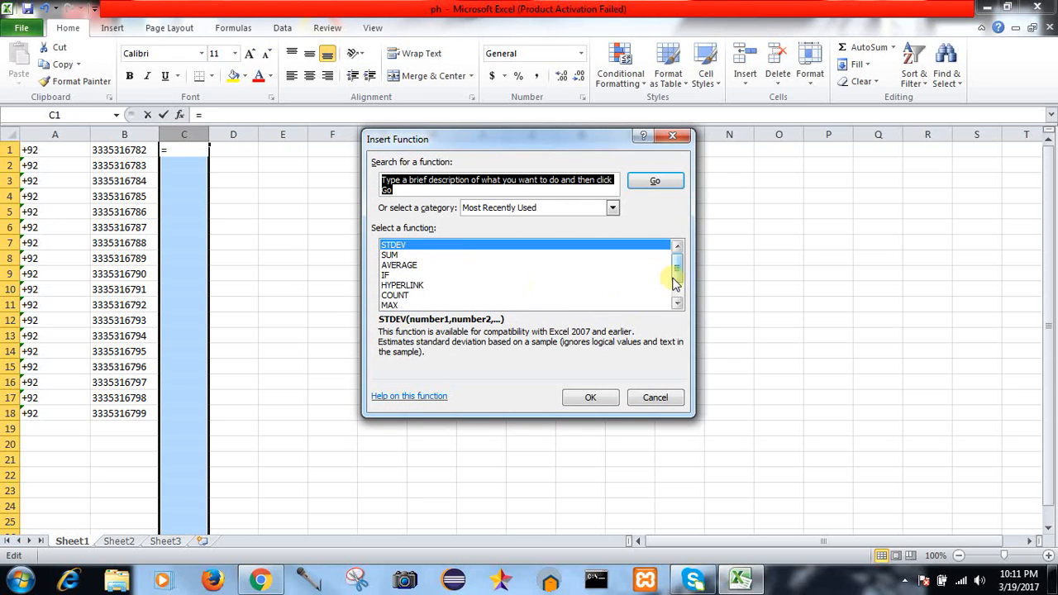
{"action": "left_click_drag", "start_coordinate": [674, 278], "coordinate": [676, 294]}
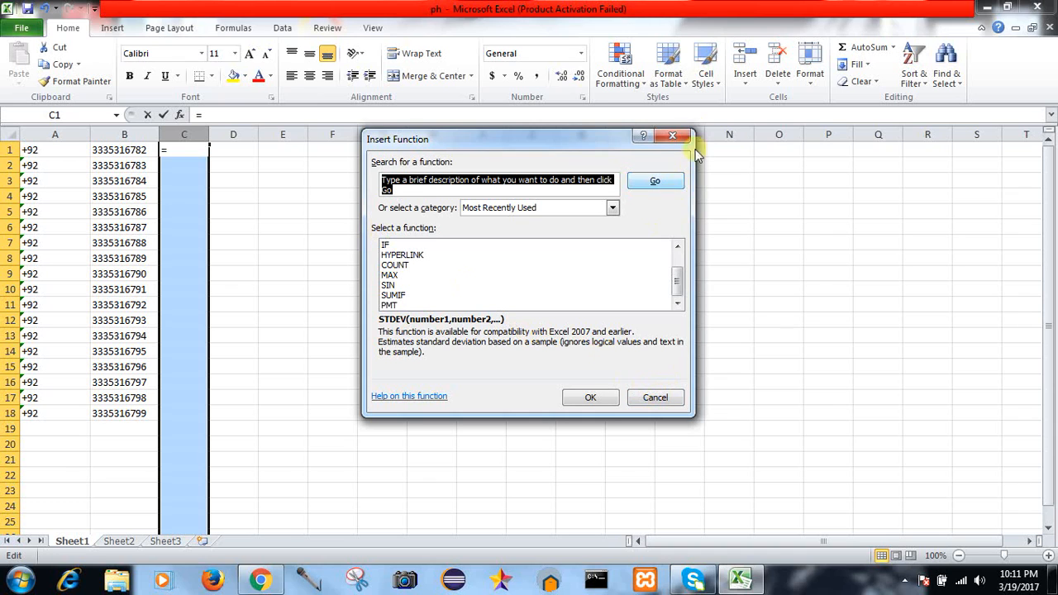
Step: Close Insert Function and type Concatenate(A1,B1) into C1 through the formula bar
{"action": "left_click", "coordinate": [673, 135]}
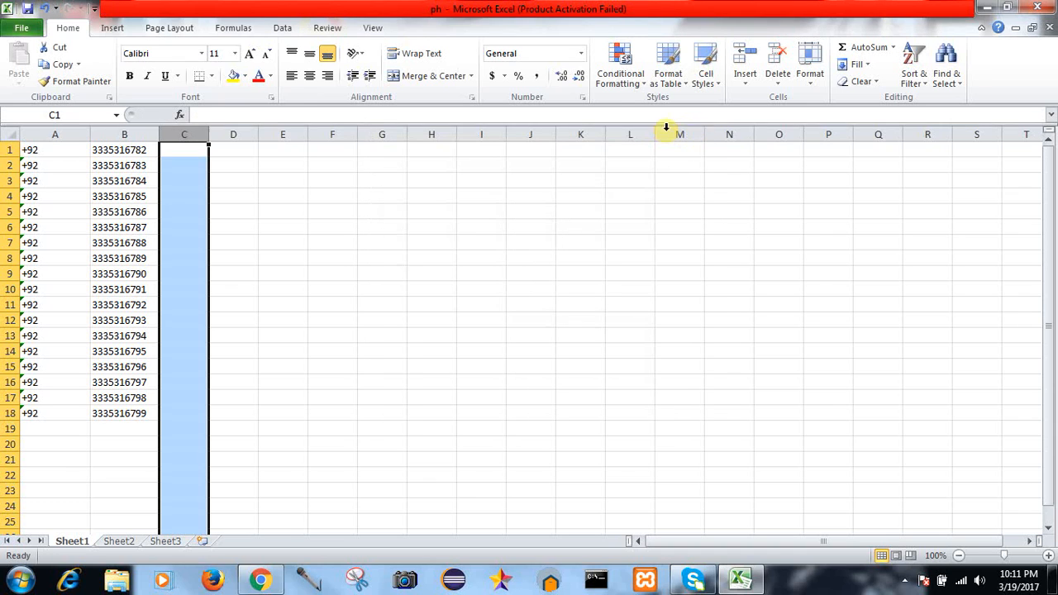
{"action": "left_click", "coordinate": [226, 115]}
{"action": "type", "text": "C"}
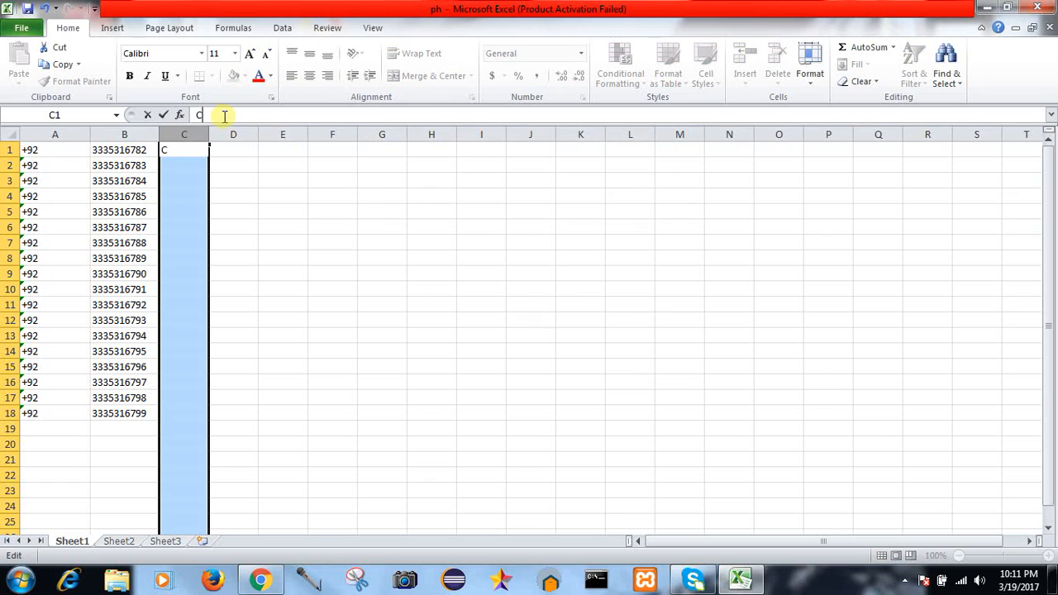
{"action": "key", "text": "Caps_Lock"}
{"action": "type", "text": "on"}
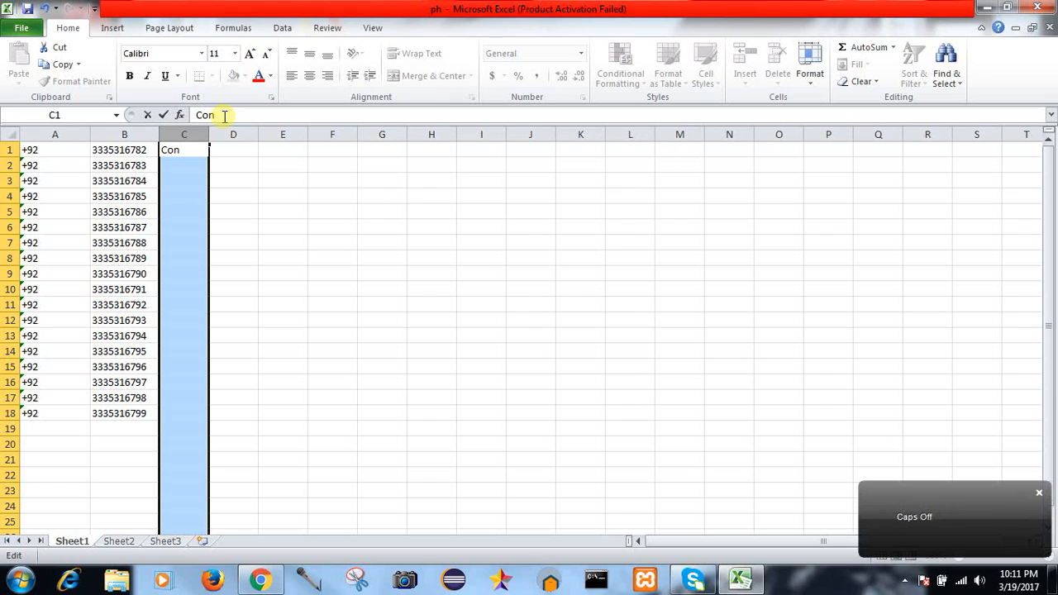
{"action": "type", "text": "catenate"}
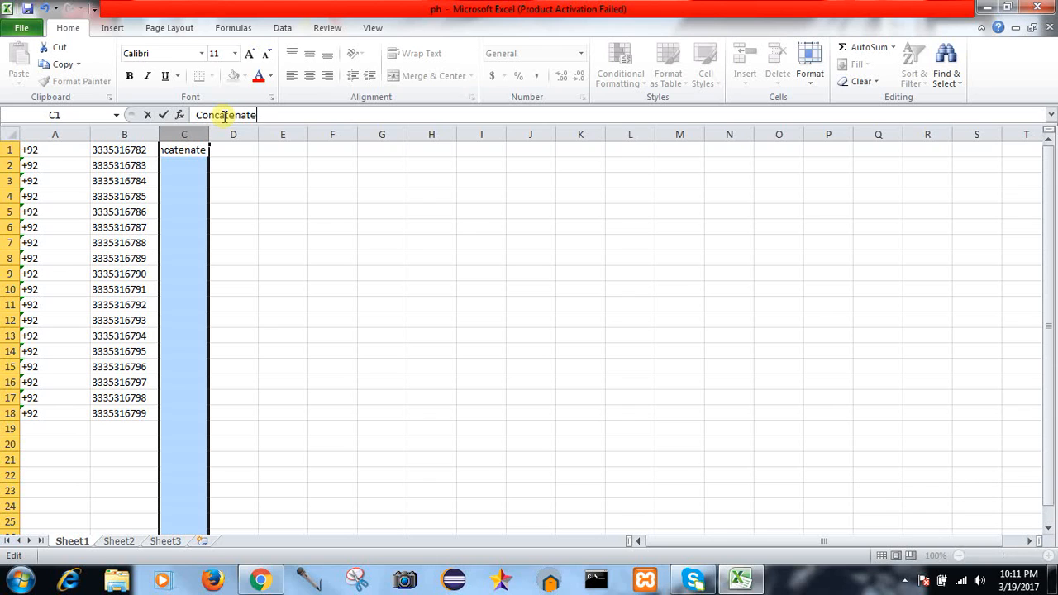
{"action": "type", "text": "("}
{"action": "key", "text": "Caps_Lock"}
{"action": "type", "text": "A"}
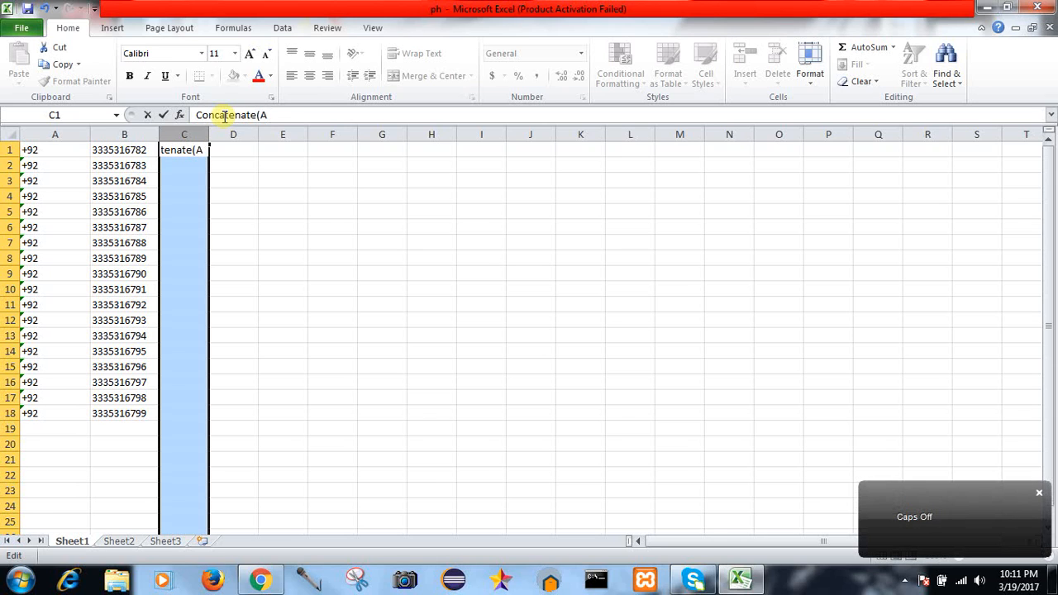
{"action": "type", "text": "1,"}
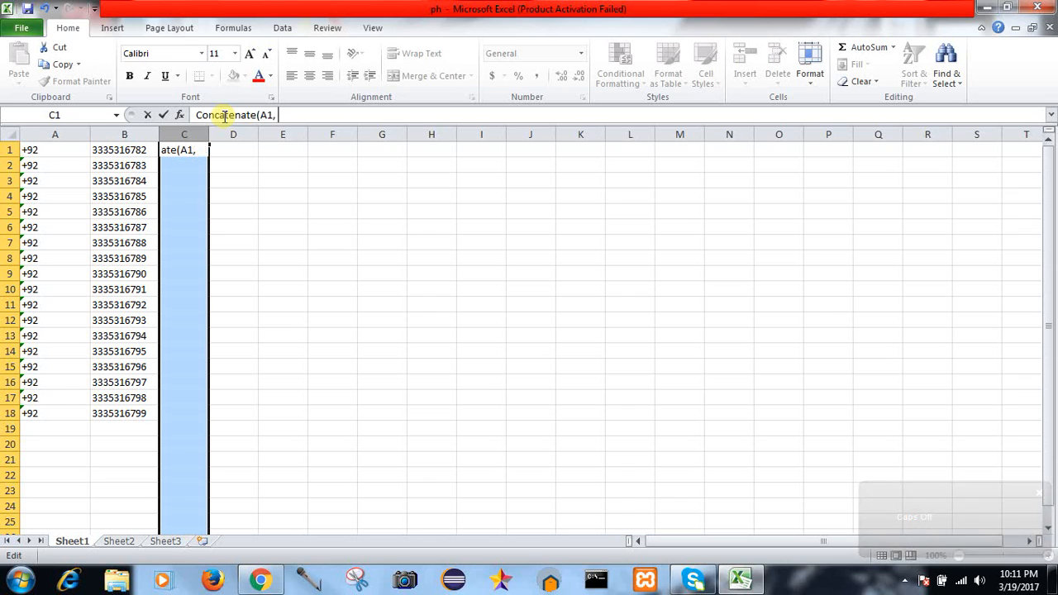
{"action": "key", "text": "Caps_Lock"}
{"action": "type", "text": "B"}
{"action": "key", "text": "Caps_Lock"}
{"action": "type", "text": "1"}
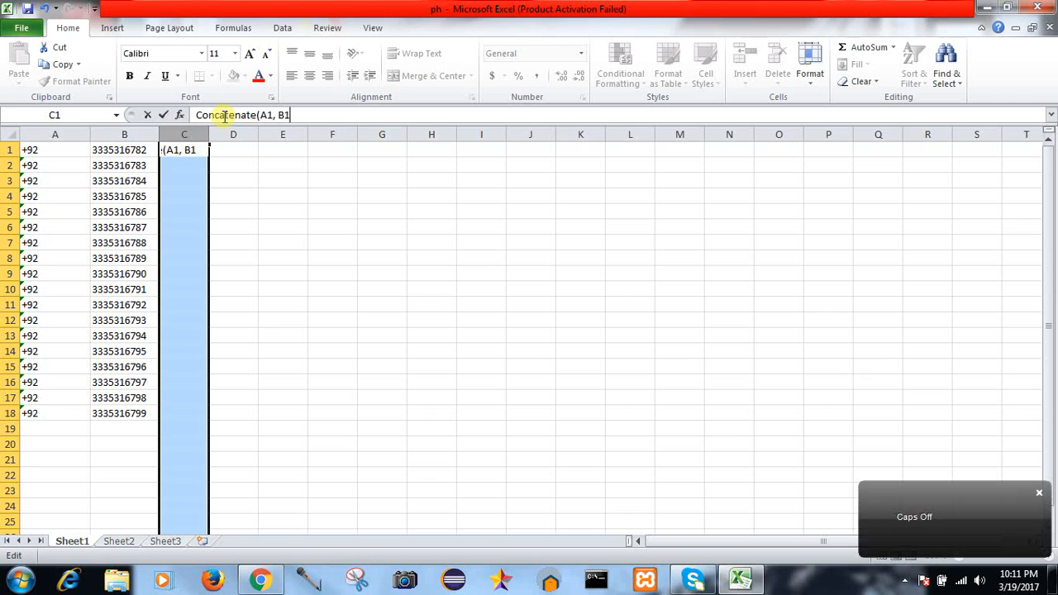
{"action": "type", "text": ")"}
Step: Select and erase the typed Concatenate(A1,B1) text, leaving C1 empty
{"action": "double_click", "coordinate": [240, 116]}
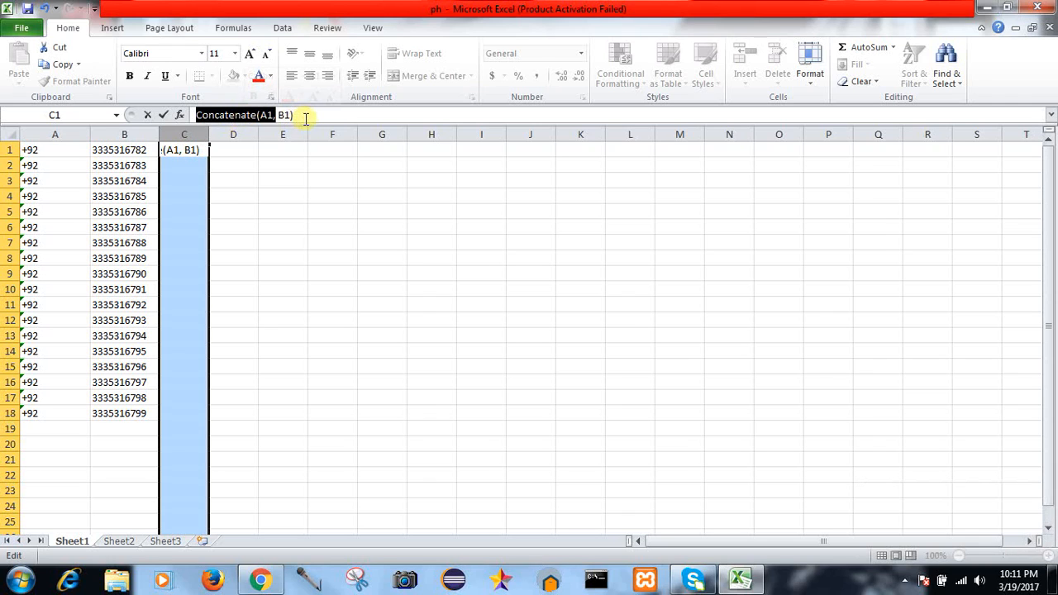
{"action": "double_click", "coordinate": [184, 149]}
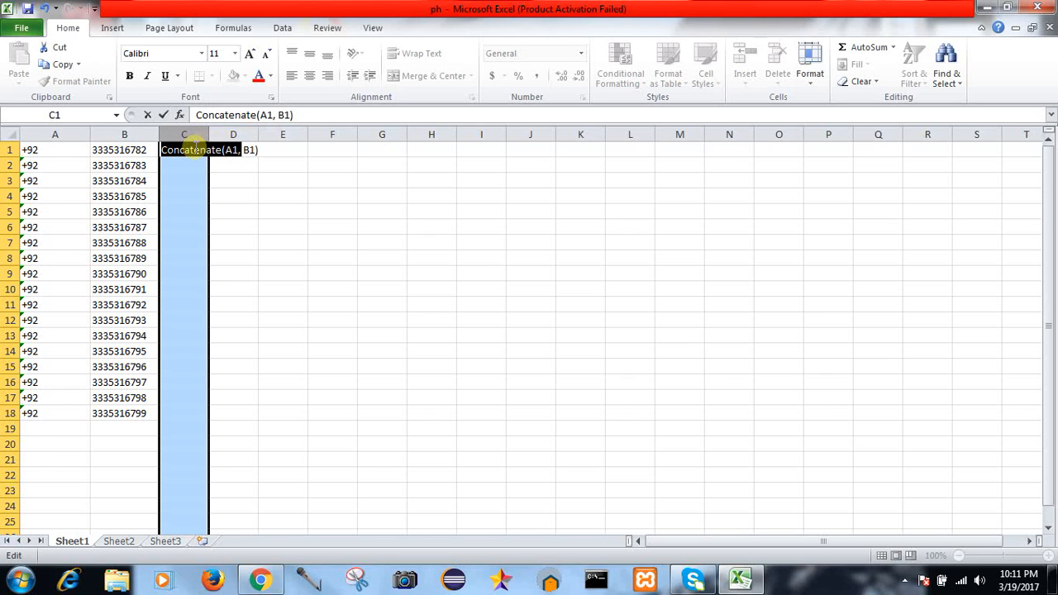
{"action": "left_click", "coordinate": [314, 115]}
{"action": "key", "text": "BackSpace"}
{"action": "key", "text": "BackSpace"}
{"action": "key", "text": "BackSpace"}
{"action": "key", "text": "BackSpace"}
{"action": "key", "text": "BackSpace"}
{"action": "key", "text": "BackSpace"}
{"action": "key", "text": "BackSpace"}
{"action": "key", "text": "BackSpace"}
{"action": "key", "text": "BackSpace"}
{"action": "key", "text": "BackSpace"}
{"action": "key", "text": "BackSpace"}
{"action": "key", "text": "BackSpace"}
{"action": "key", "text": "BackSpace"}
{"action": "key", "text": "BackSpace"}
{"action": "key", "text": "BackSpace"}
{"action": "key", "text": "BackSpace"}
{"action": "key", "text": "BackSpace"}
{"action": "key", "text": "BackSpace"}
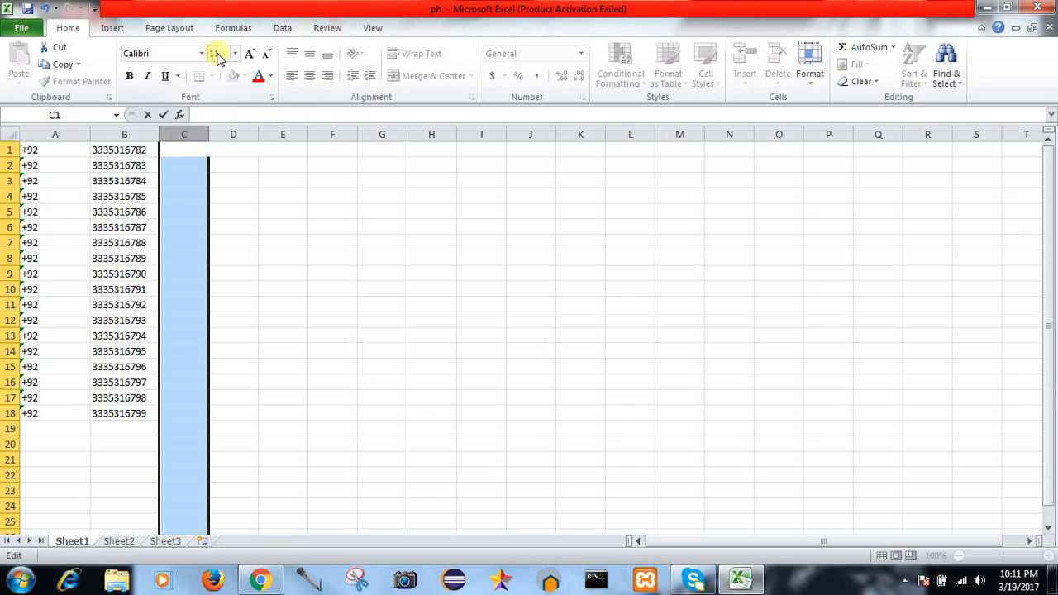
Step: On the Formulas tab, browse Financial, Recently Used and Logical, then insert Text > CONCATENATE into C1
{"action": "left_click", "coordinate": [233, 28]}
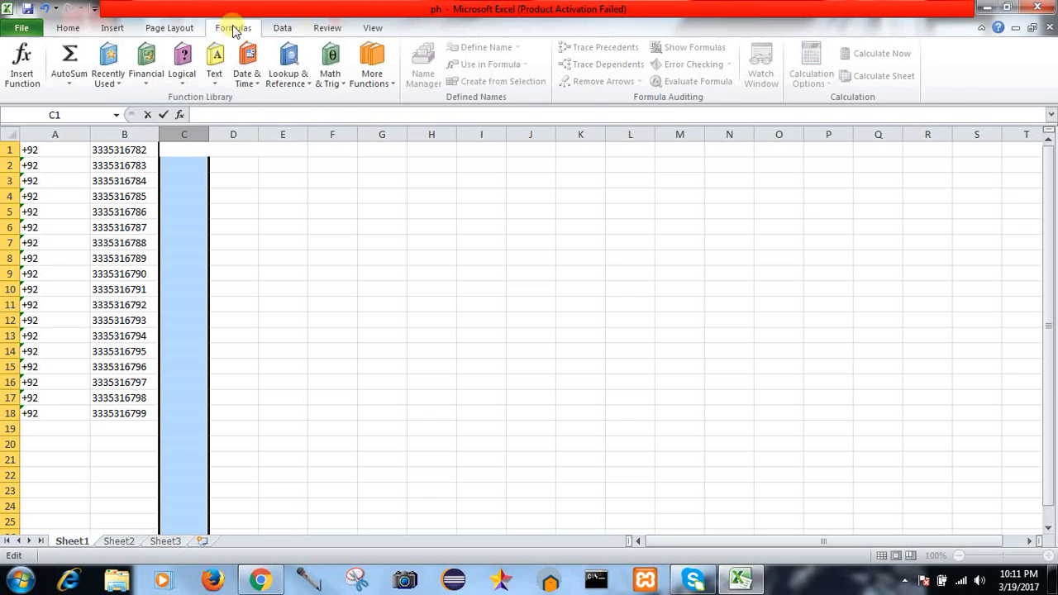
{"action": "left_click", "coordinate": [149, 83]}
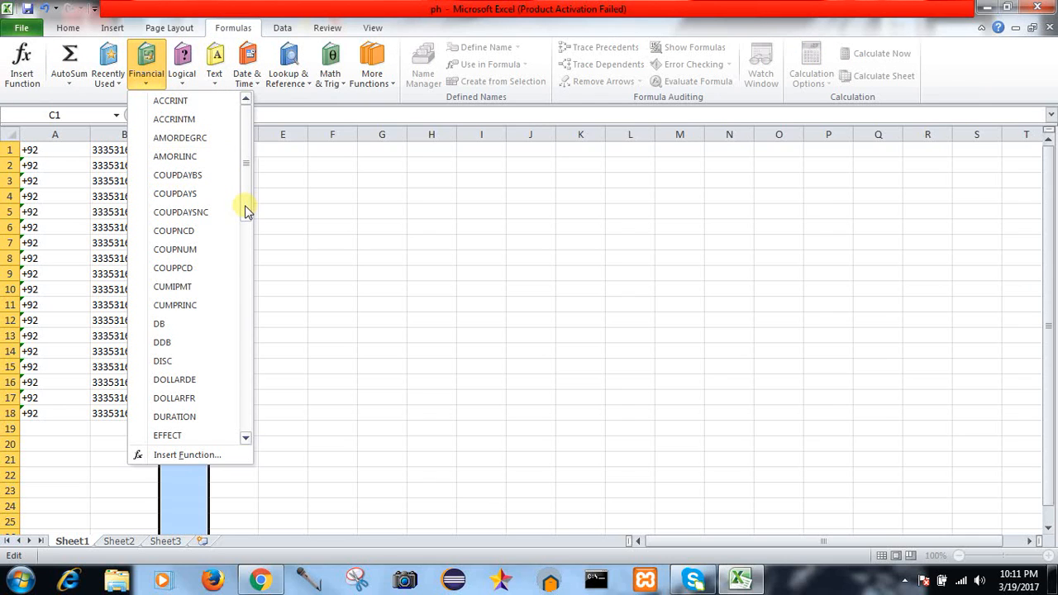
{"action": "scroll", "coordinate": [245, 211], "scroll_direction": "down", "scroll_amount": 2}
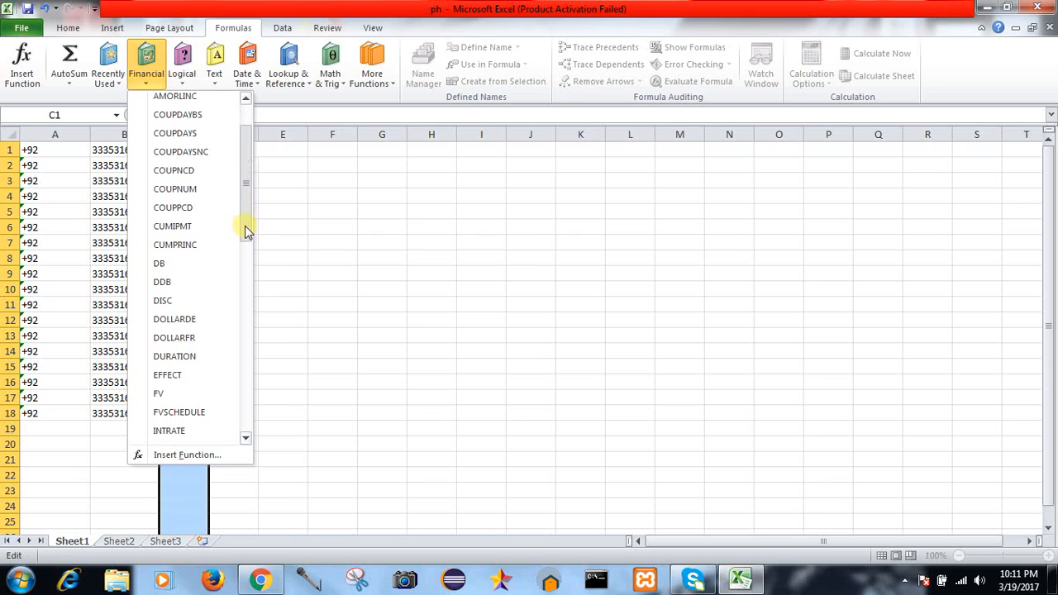
{"action": "left_click_drag", "start_coordinate": [244, 231], "coordinate": [262, 185]}
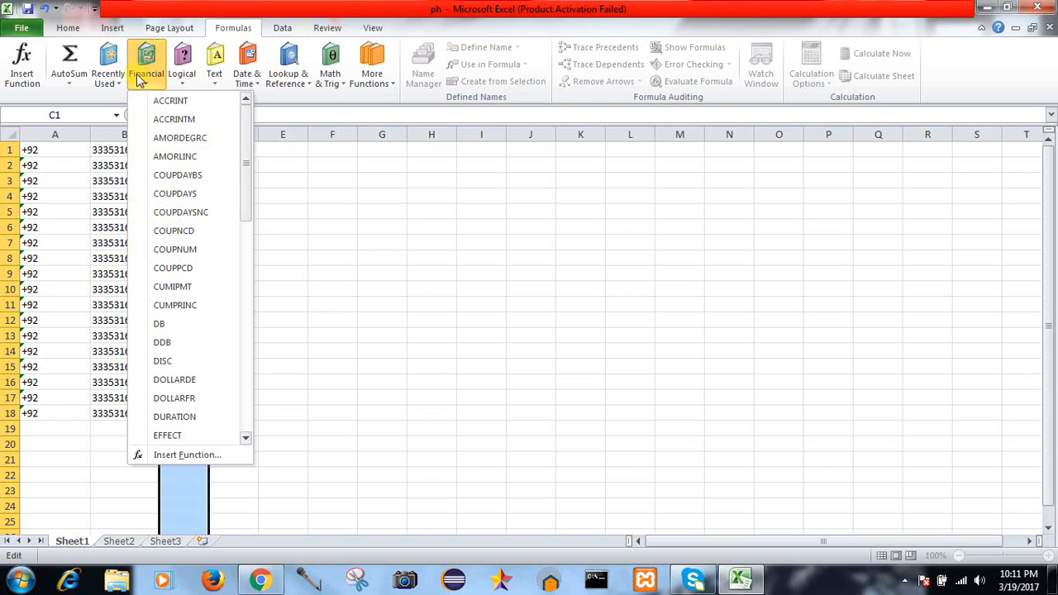
{"action": "left_click", "coordinate": [121, 82]}
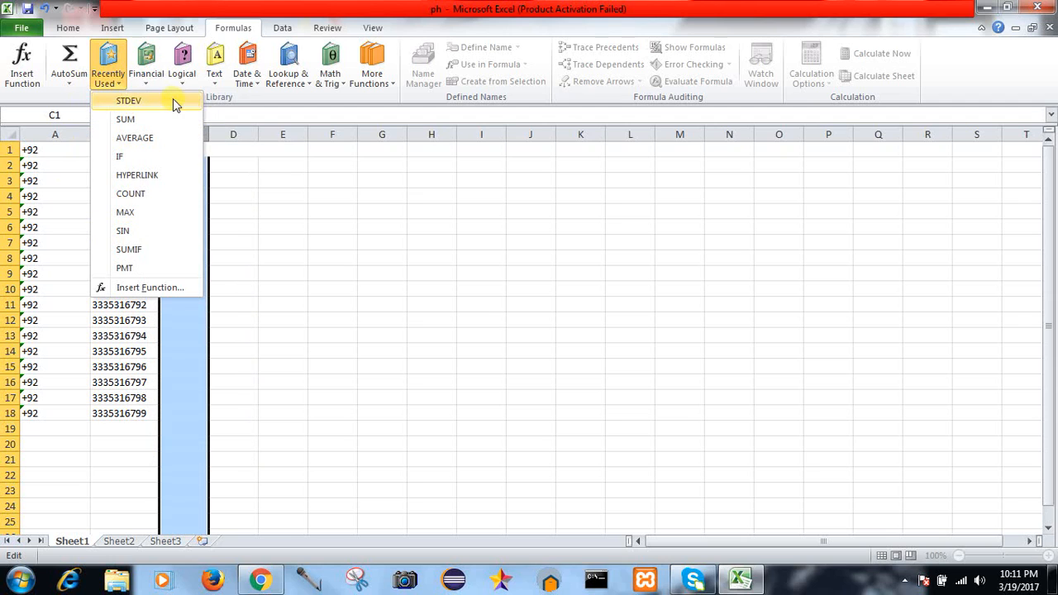
{"action": "left_click", "coordinate": [183, 79]}
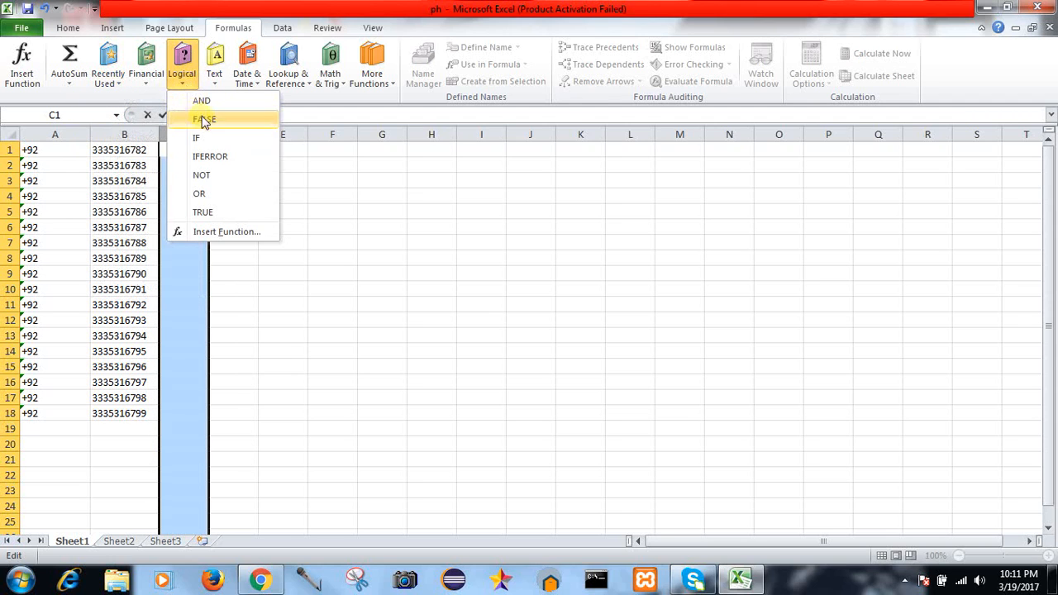
{"action": "left_click", "coordinate": [214, 82]}
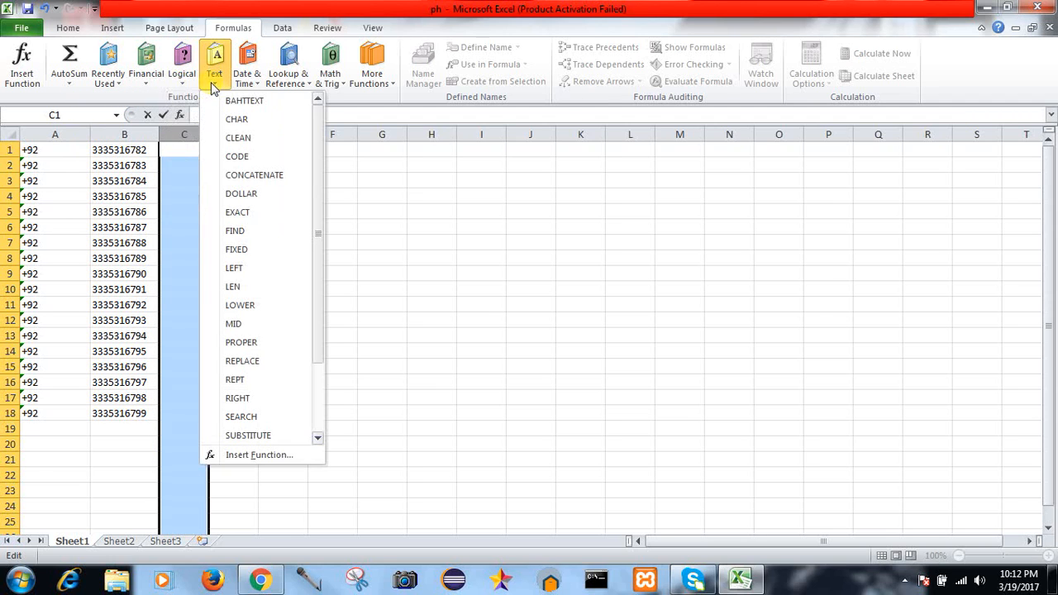
{"action": "left_click", "coordinate": [261, 177]}
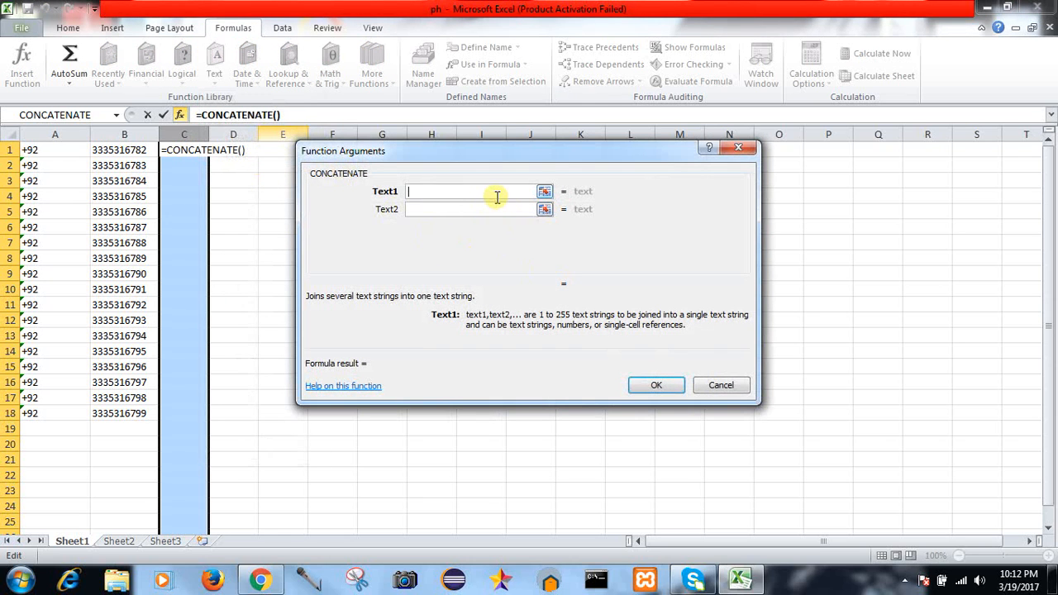
Step: Enter A1 as Text1 and B2 as Text2 in the CONCATENATE arguments and confirm with OK
{"action": "type", "text": "A"}
{"action": "key", "text": "Caps_Lock"}
{"action": "type", "text": "1"}
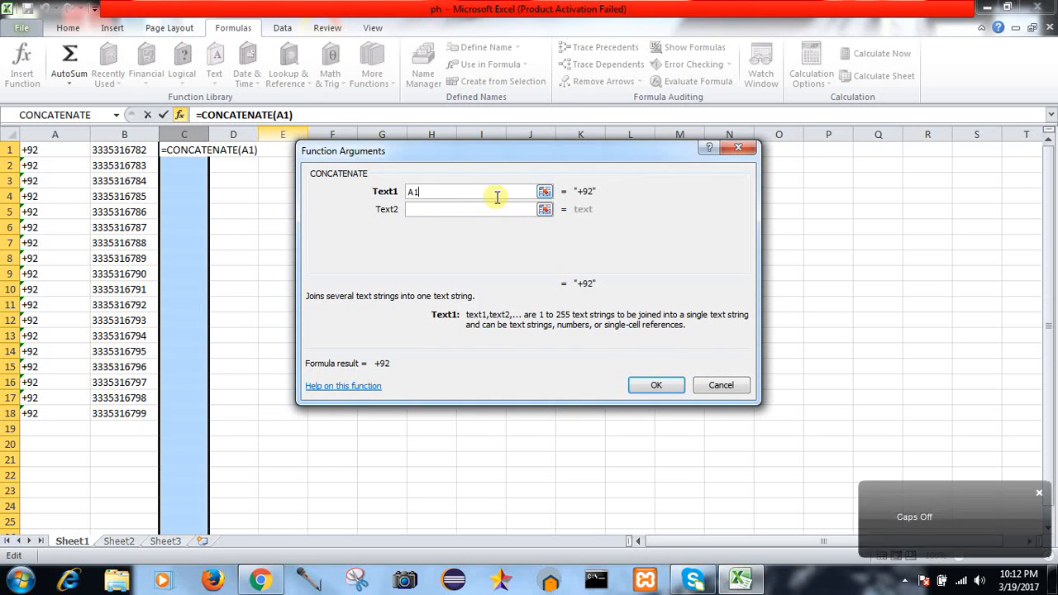
{"action": "left_click", "coordinate": [497, 209]}
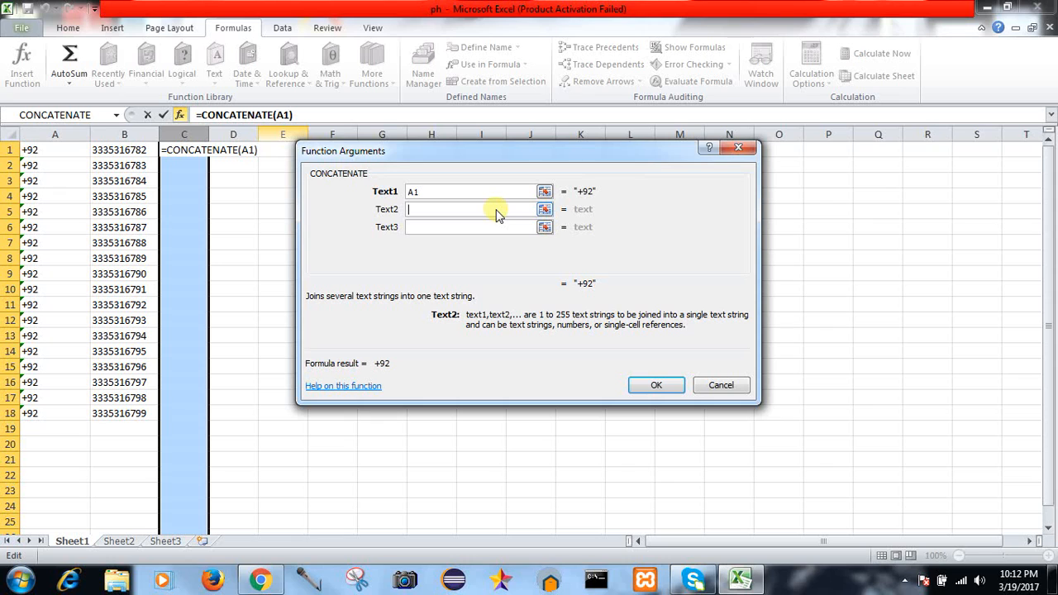
{"action": "key", "text": "Caps_Lock"}
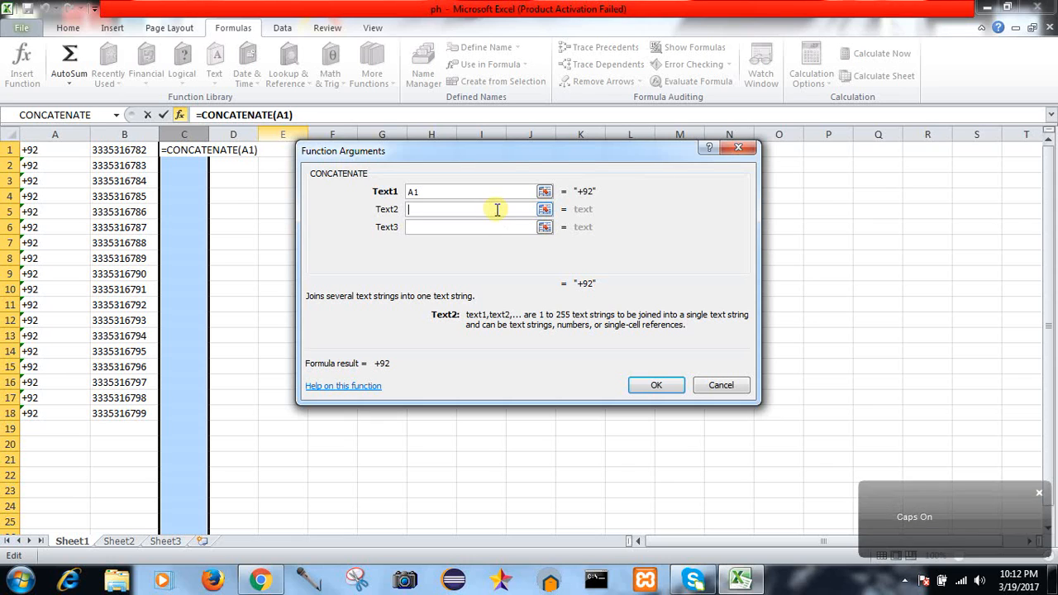
{"action": "type", "text": "B"}
{"action": "key", "text": "Caps_Lock"}
{"action": "type", "text": "2"}
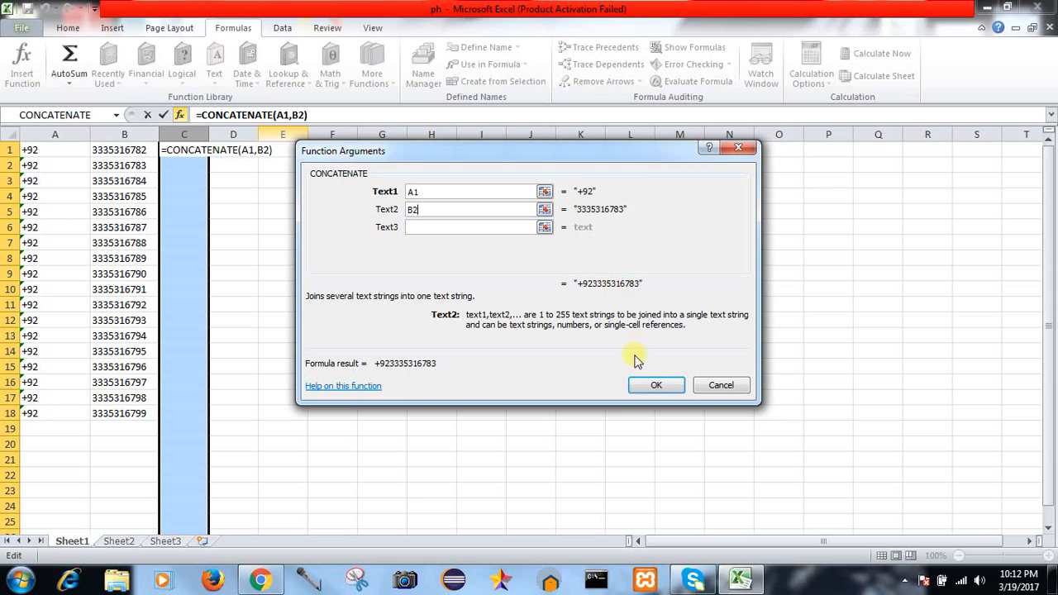
{"action": "left_click", "coordinate": [647, 385]}
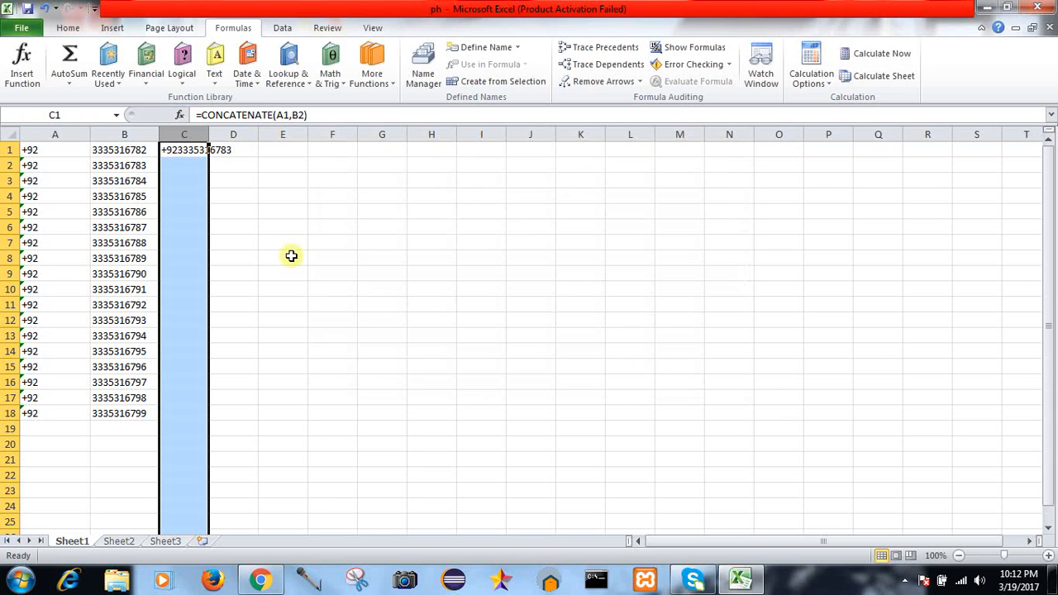
Step: Widen column C, check C1's formula, and try filling it down twice, undoing each fill
{"action": "left_click_drag", "start_coordinate": [205, 134], "coordinate": [240, 134]}
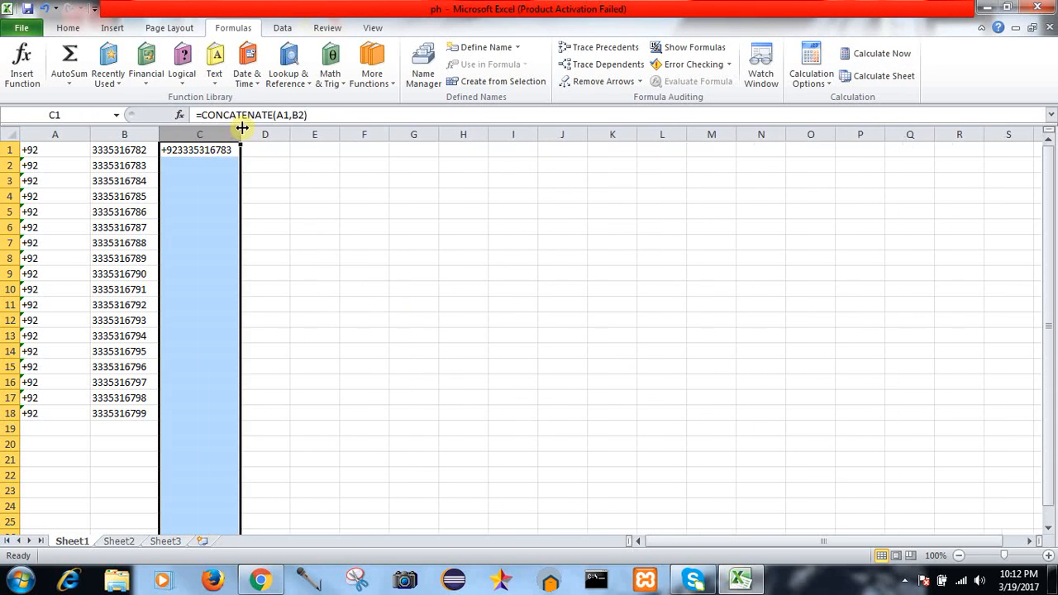
{"action": "double_click", "coordinate": [220, 149]}
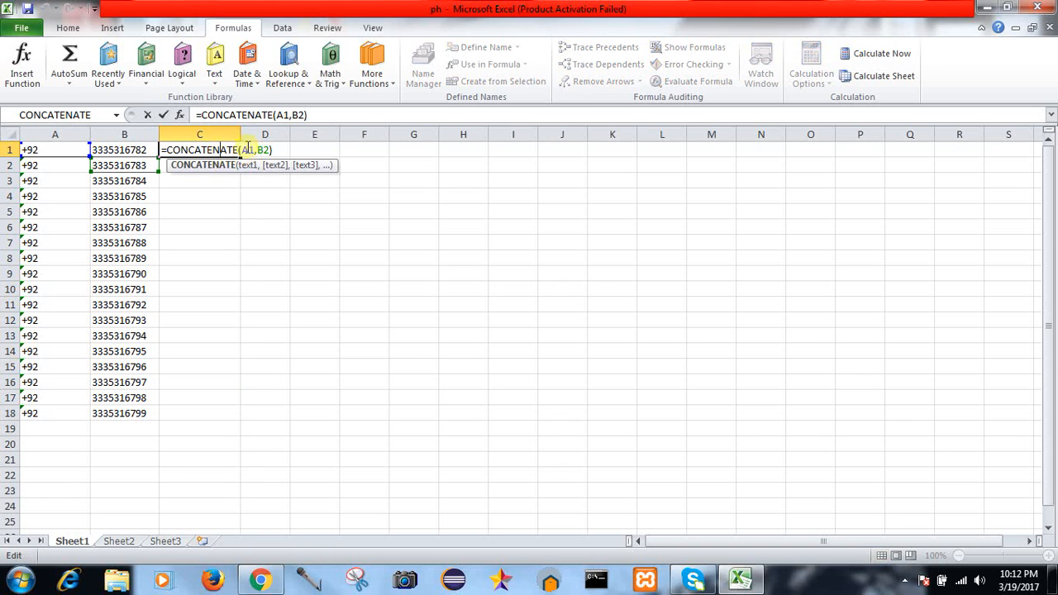
{"action": "key", "text": "Escape"}
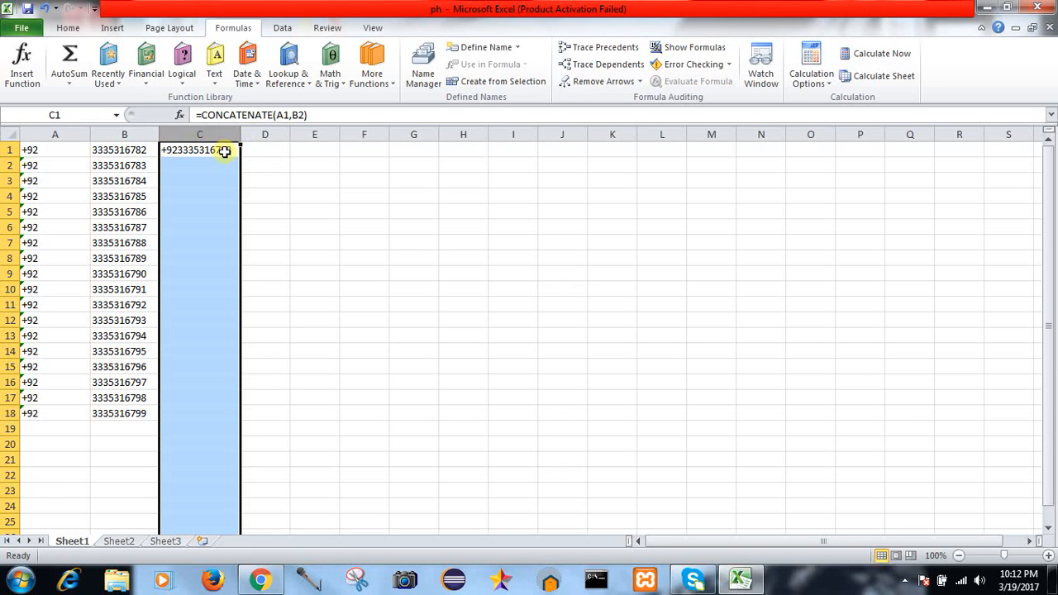
{"action": "left_click", "coordinate": [221, 149]}
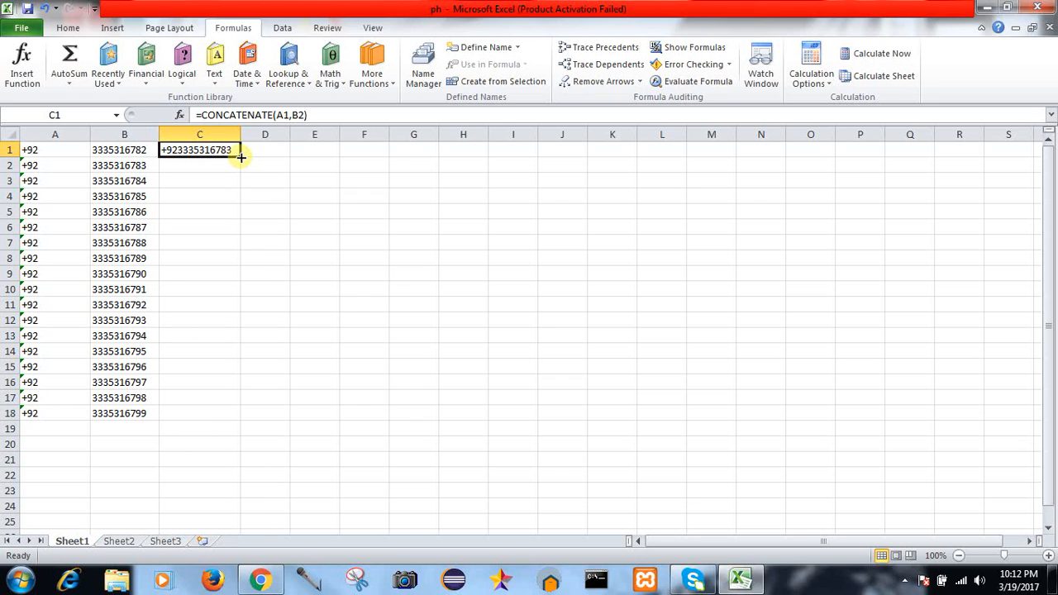
{"action": "double_click", "coordinate": [240, 157]}
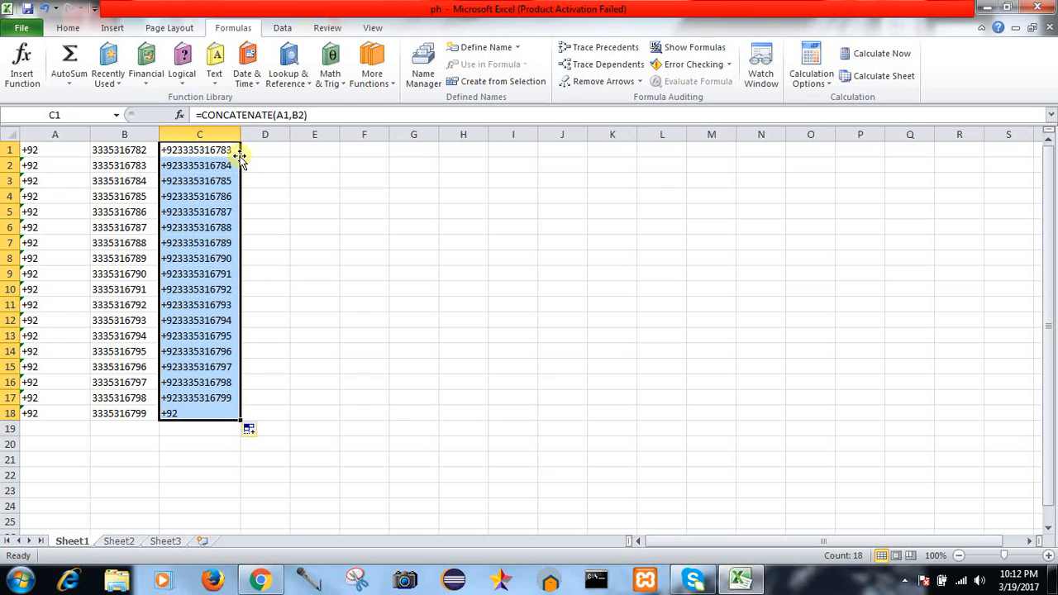
{"action": "key", "text": "ctrl+z"}
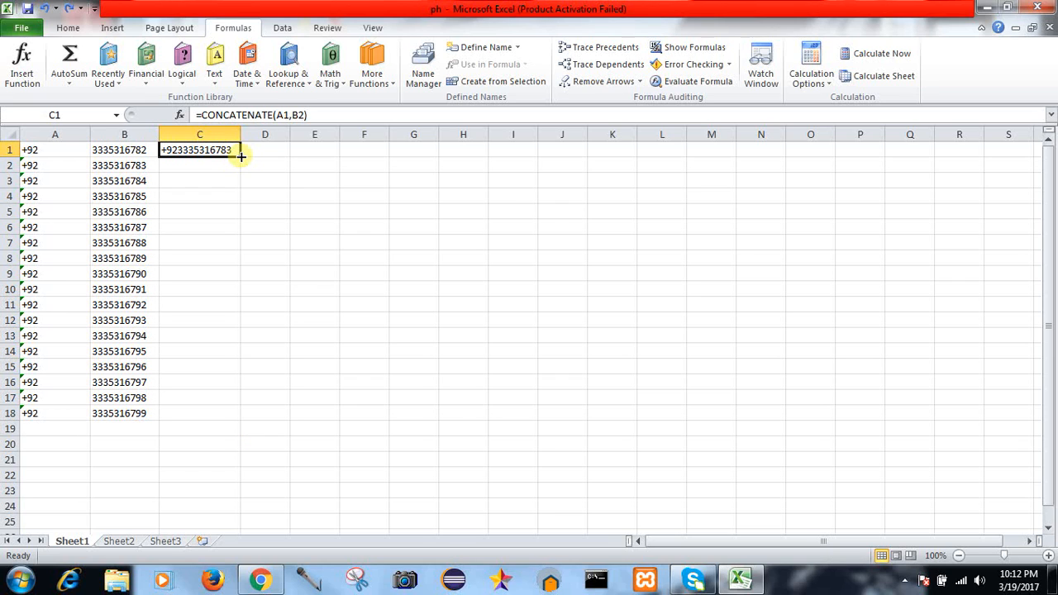
{"action": "double_click", "coordinate": [240, 156]}
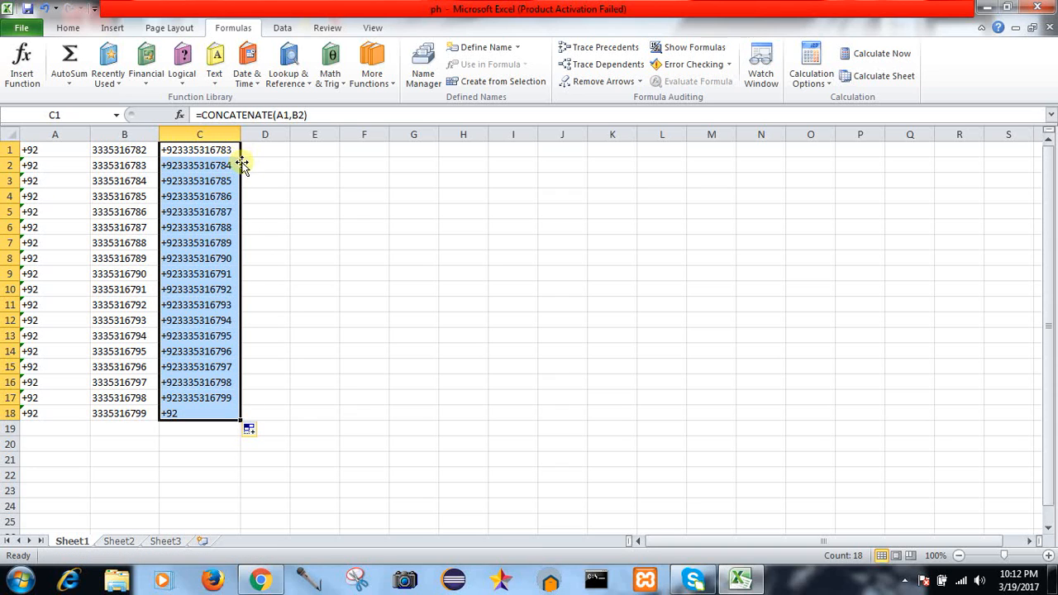
{"action": "left_click", "coordinate": [295, 383]}
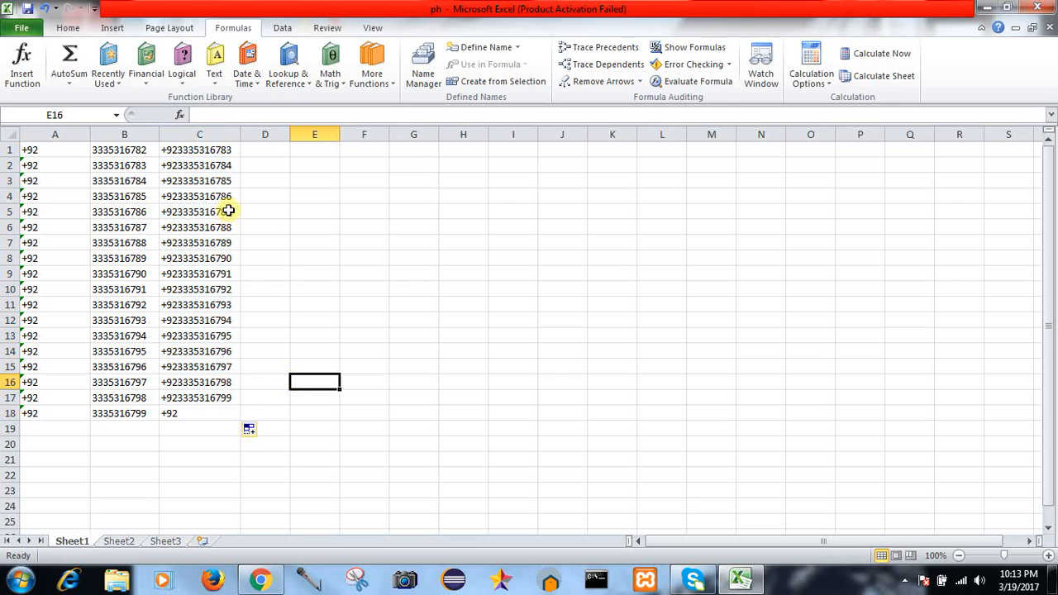
{"action": "key", "text": "ctrl+z"}
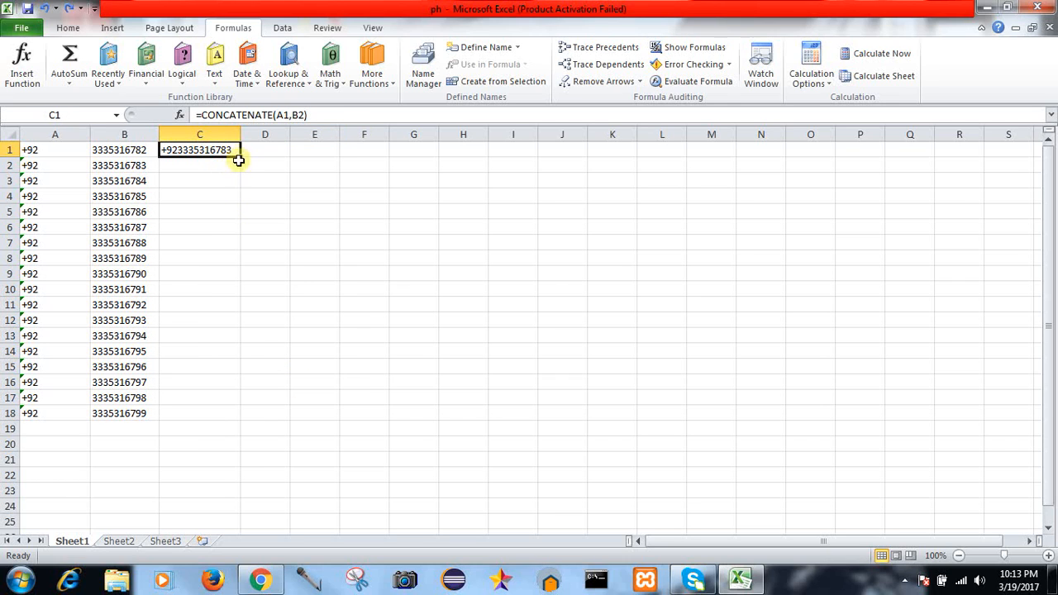
Step: Drag C1's formula down to C18 and open C18's =CONCATENATE(A18,B19) to inspect it
{"action": "left_click_drag", "start_coordinate": [240, 158], "coordinate": [244, 415]}
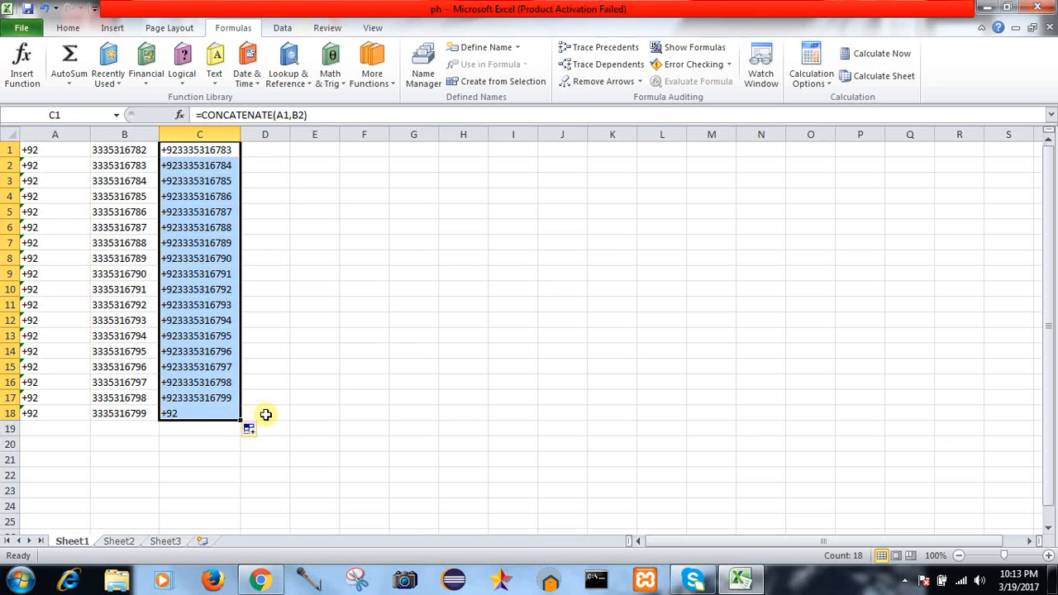
{"action": "left_click", "coordinate": [266, 413]}
{"action": "left_click", "coordinate": [194, 413]}
{"action": "double_click", "coordinate": [194, 414]}
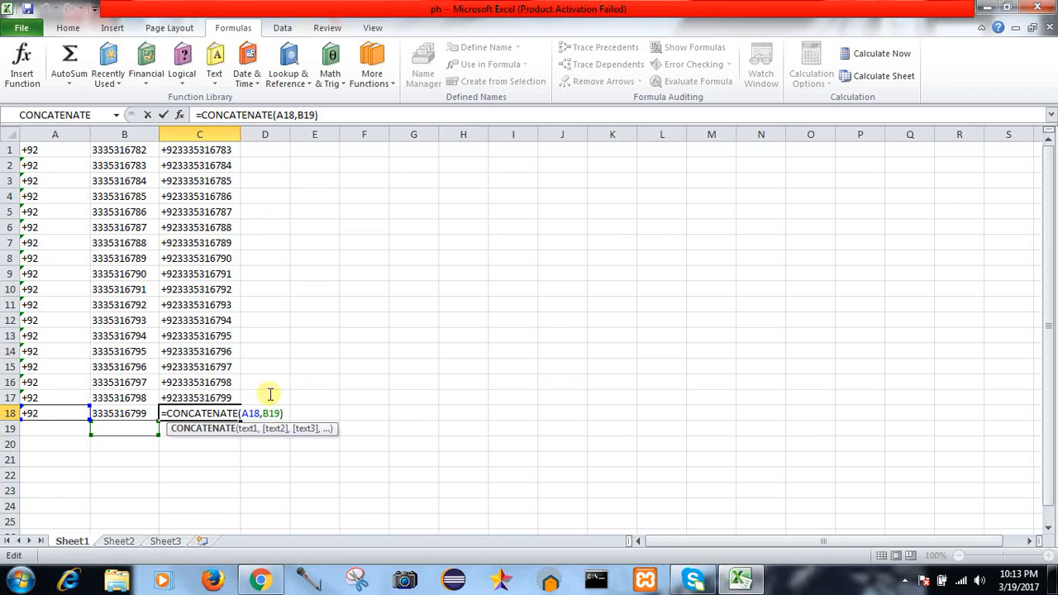
Step: Correct C1's formula from B2 to B1, making it =CONCATENATE(A1,B1)
{"action": "left_click", "coordinate": [225, 152]}
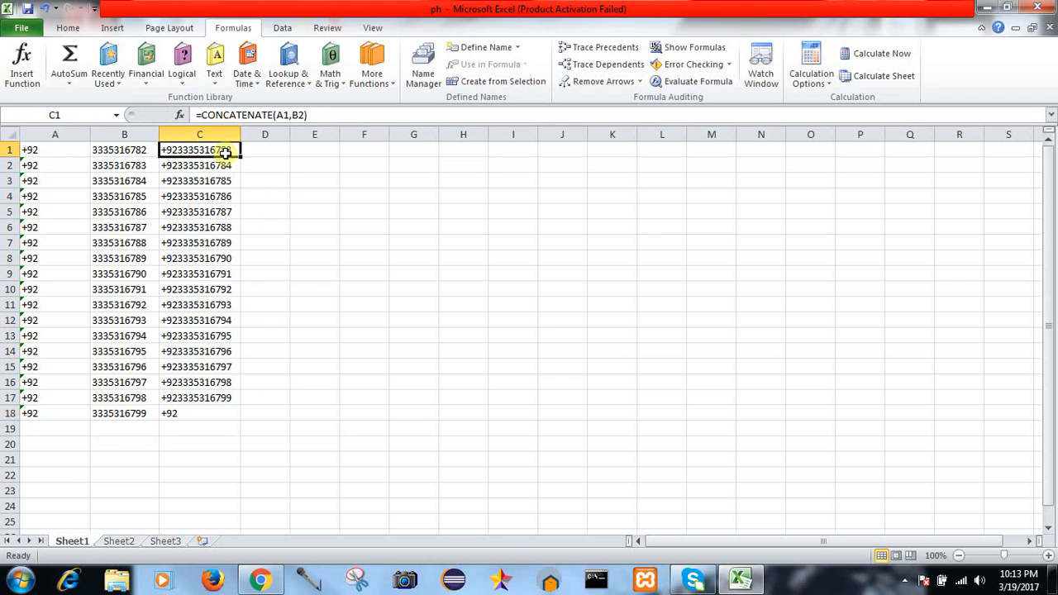
{"action": "left_click", "coordinate": [303, 115]}
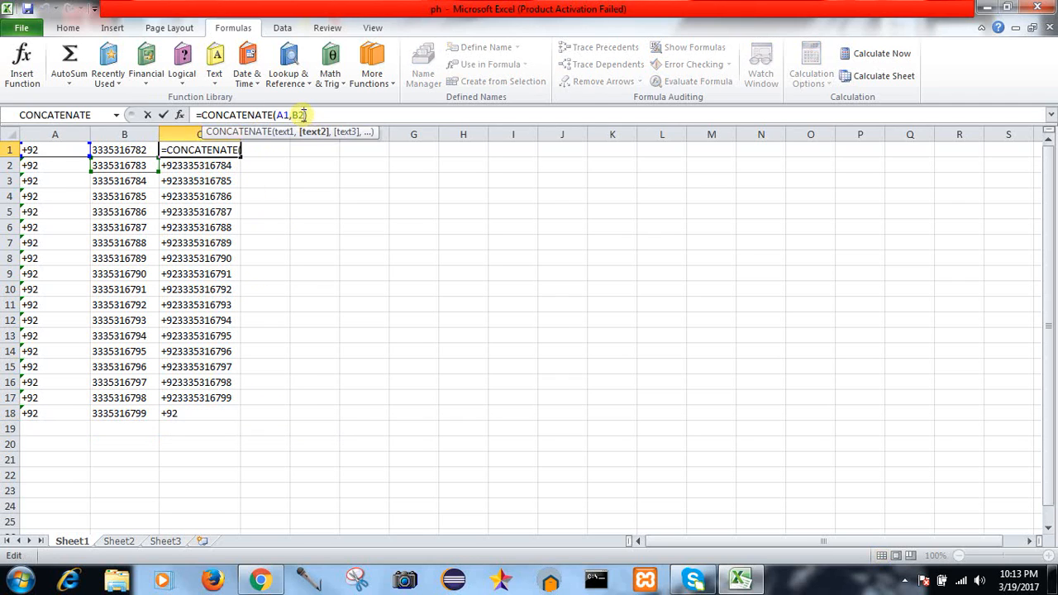
{"action": "key", "text": "BackSpace"}
{"action": "type", "text": "1)"}
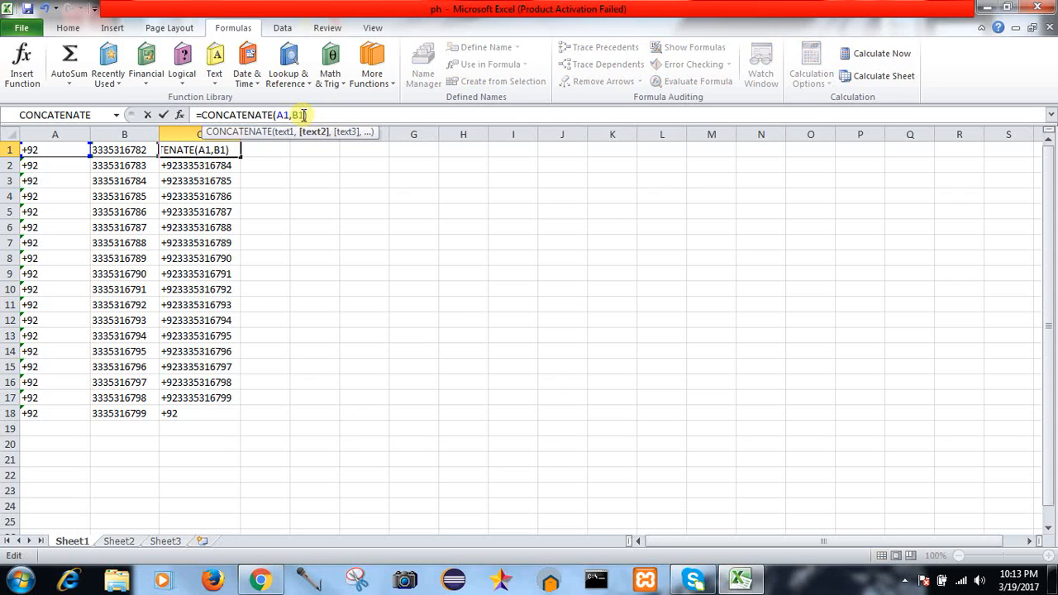
{"action": "left_click", "coordinate": [286, 150]}
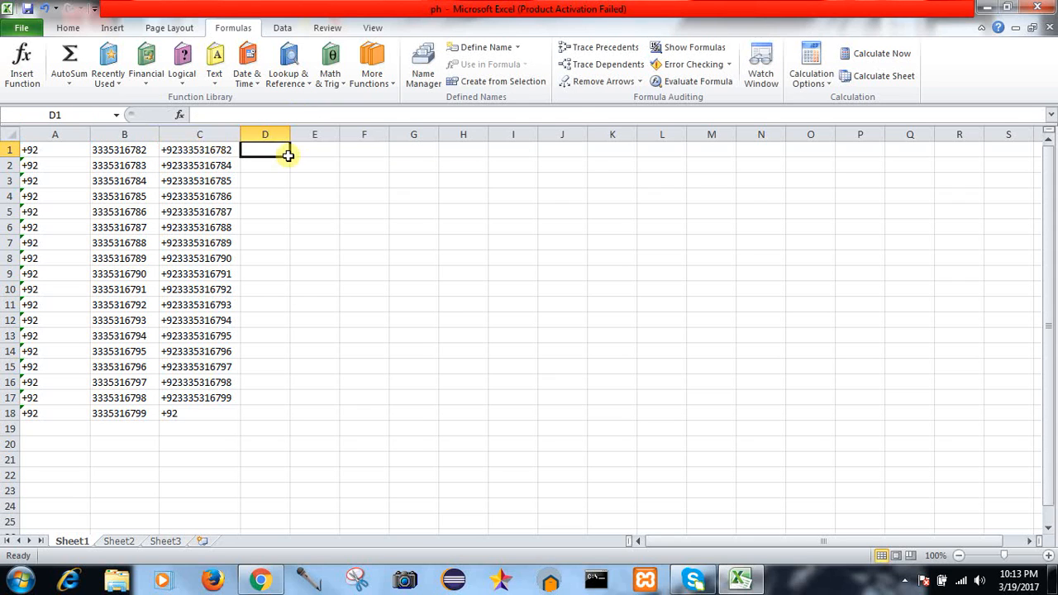
{"action": "left_click", "coordinate": [234, 149]}
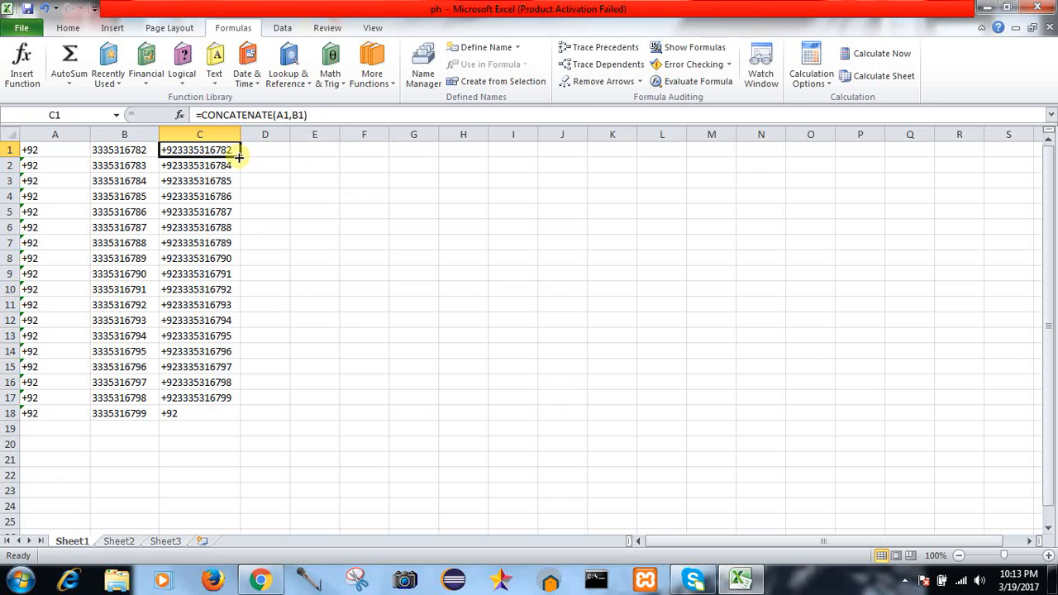
{"action": "double_click", "coordinate": [239, 157]}
{"action": "left_click", "coordinate": [296, 306]}
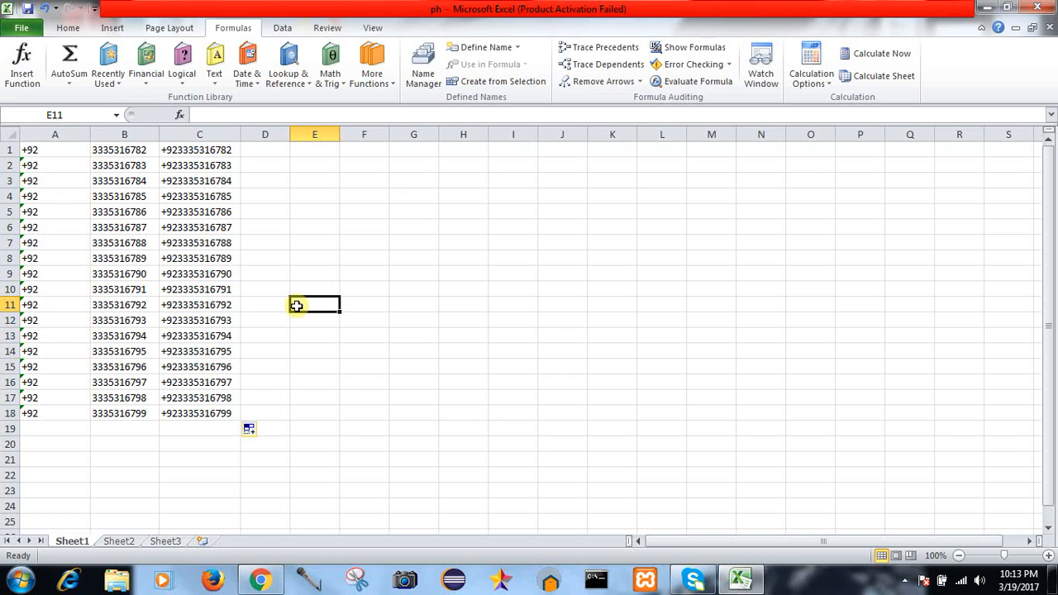
{"action": "left_click", "coordinate": [902, 583]}
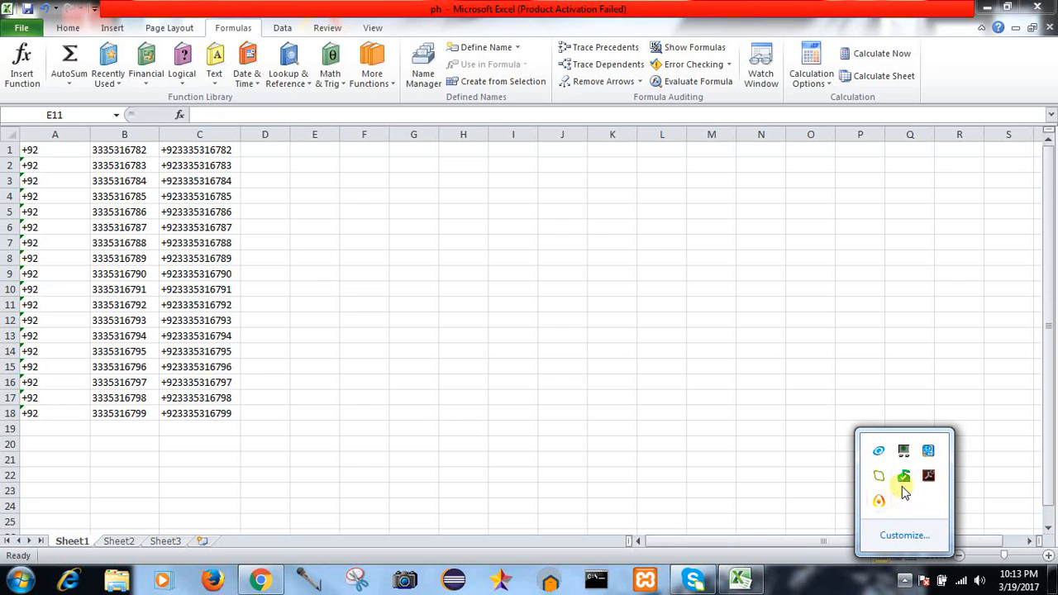
{"action": "left_click", "coordinate": [878, 500]}
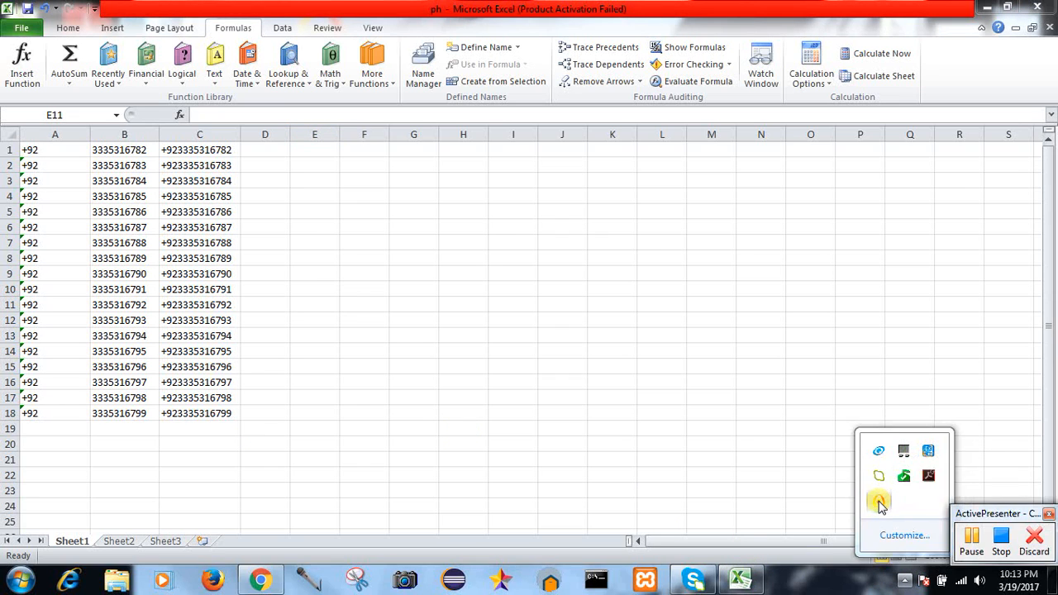
{"action": "left_click", "coordinate": [1037, 505]}
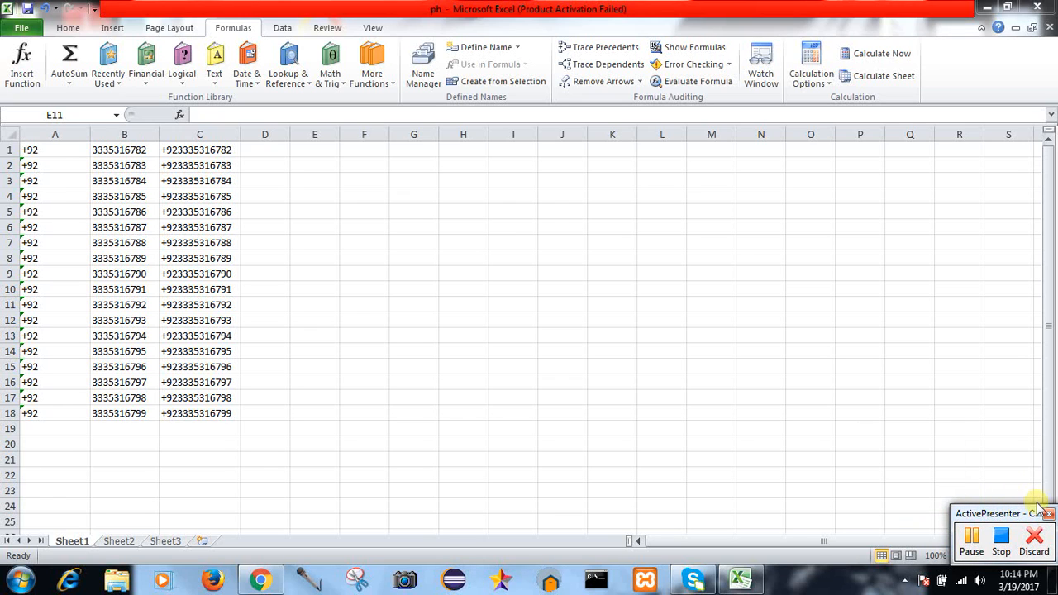